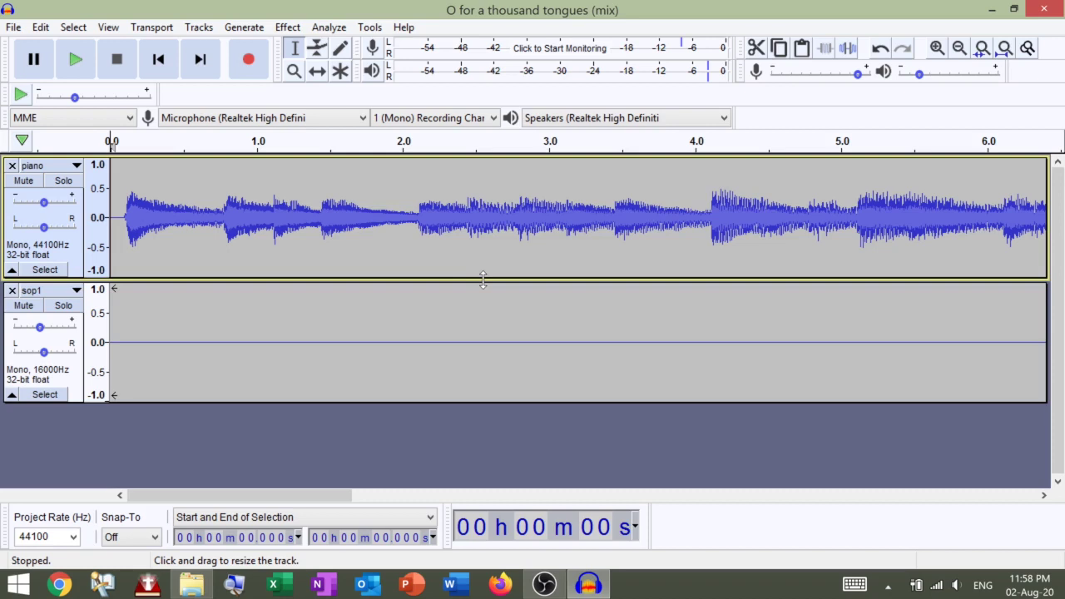
Step: Select alto, bass1, bass2, sop2 and tenor .wav in the hymn folder and drag them to Audacity
left_click(191, 584)
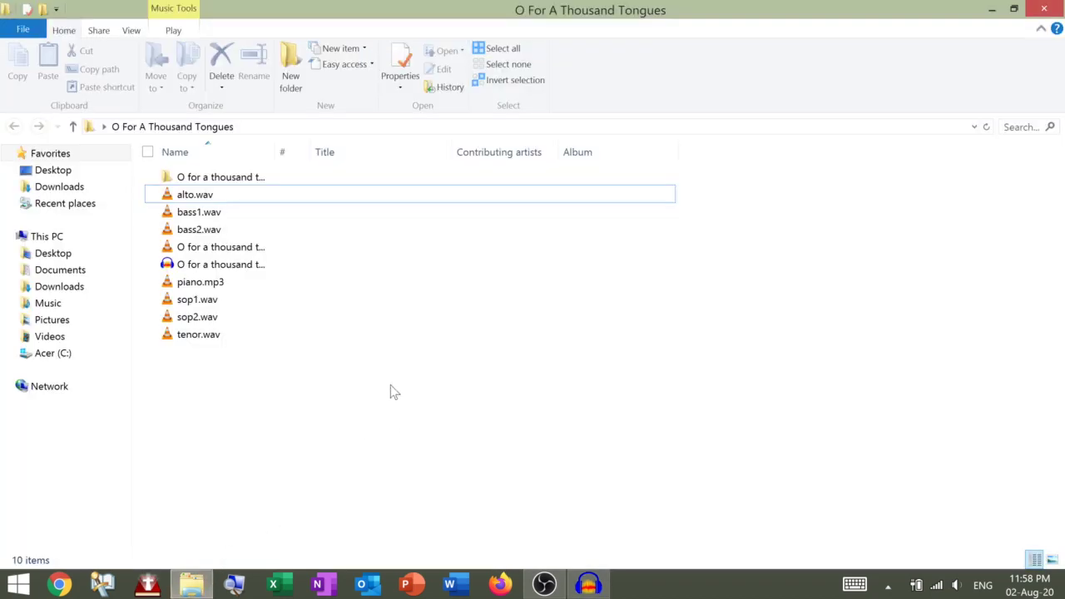
left_click(263, 198)
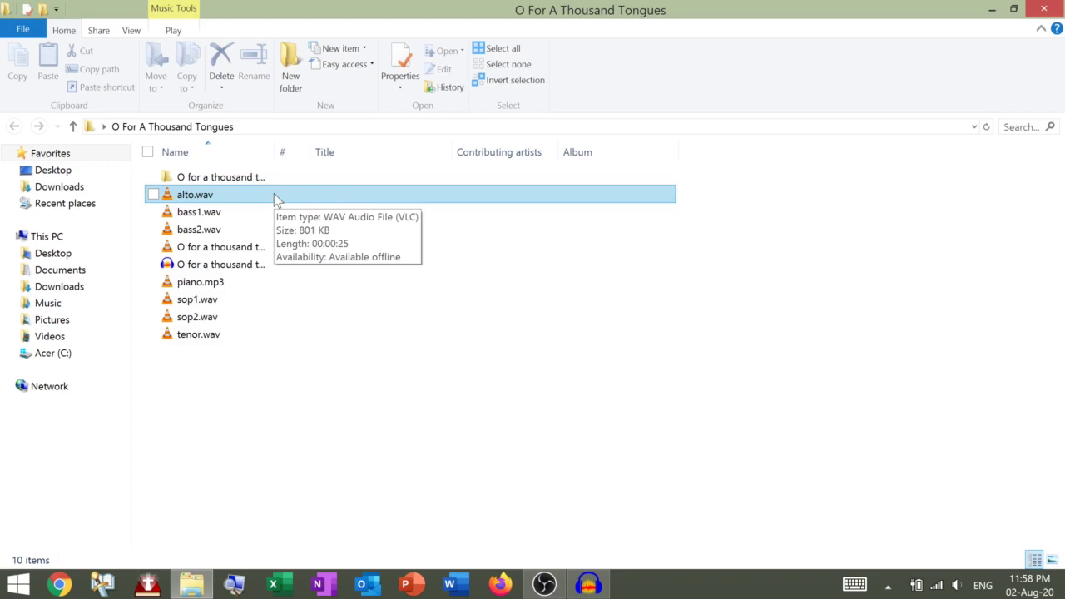
left_click(274, 193)
left_click(278, 214, "ctrl")
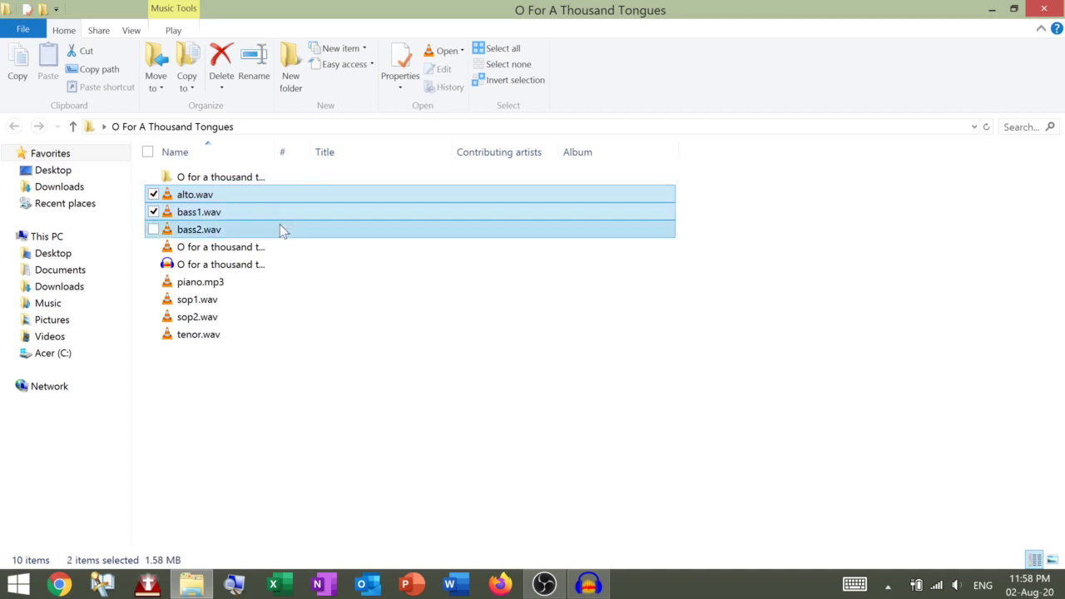
left_click(280, 227, "ctrl")
left_click(256, 313, "ctrl")
left_click(247, 331, "ctrl")
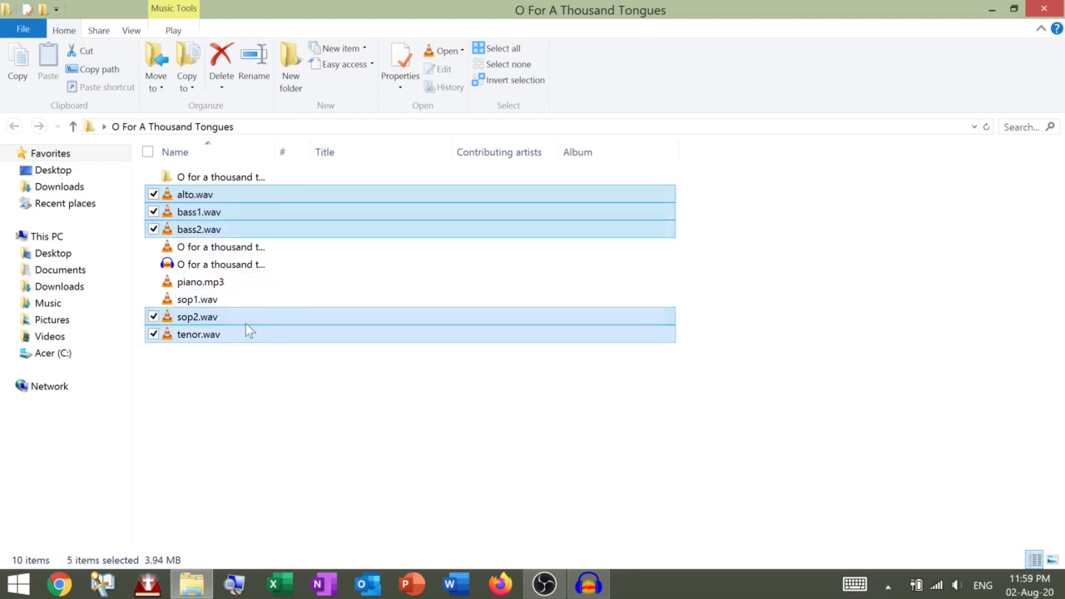
left_click_drag(313, 321, 560, 430)
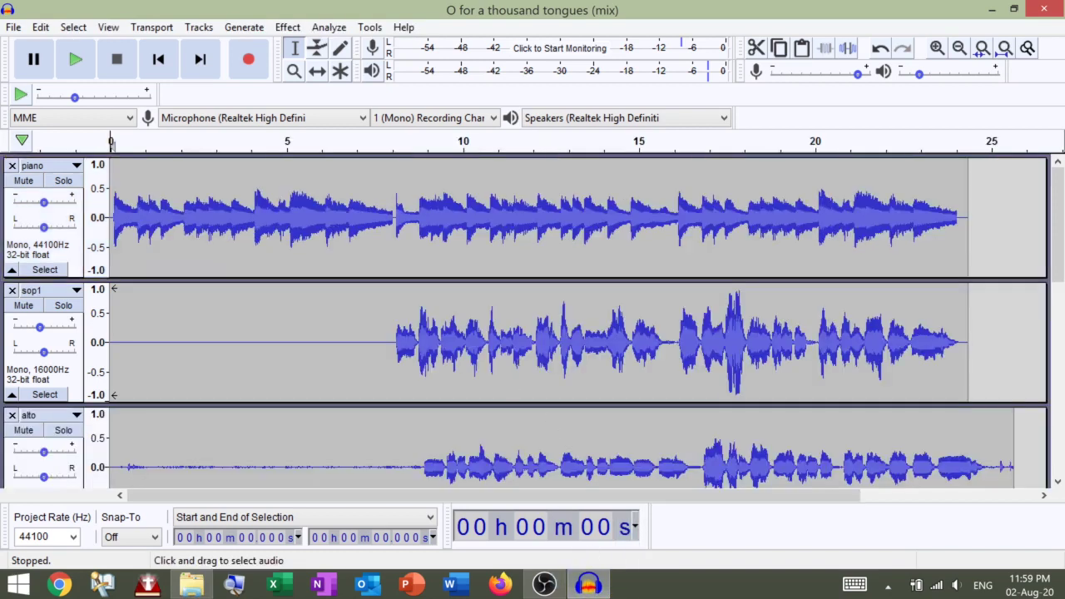
Step: Select the alto track and add bass1 to the track selection
scroll(525, 343, "down", 1)
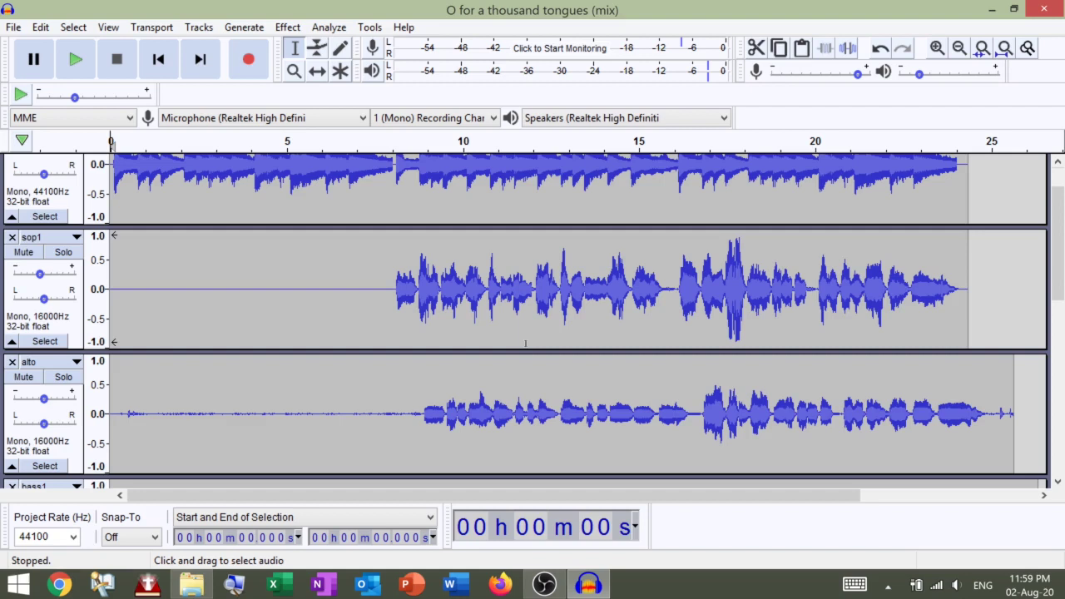
scroll(471, 310, "down", 1)
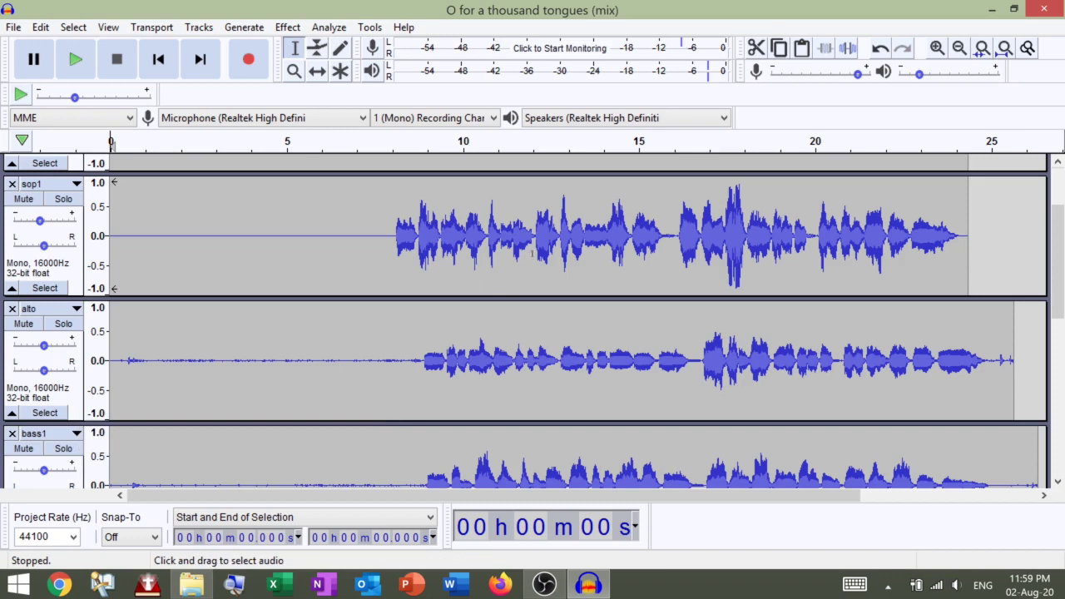
left_click(78, 408)
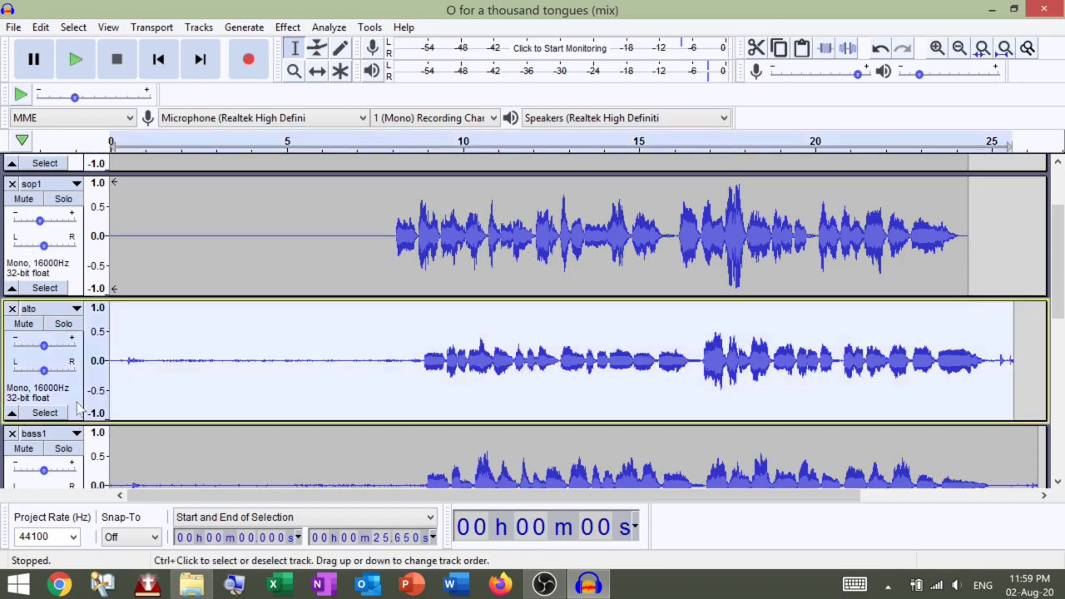
scroll(227, 311, "down", 1)
scroll(227, 311, "down", 1)
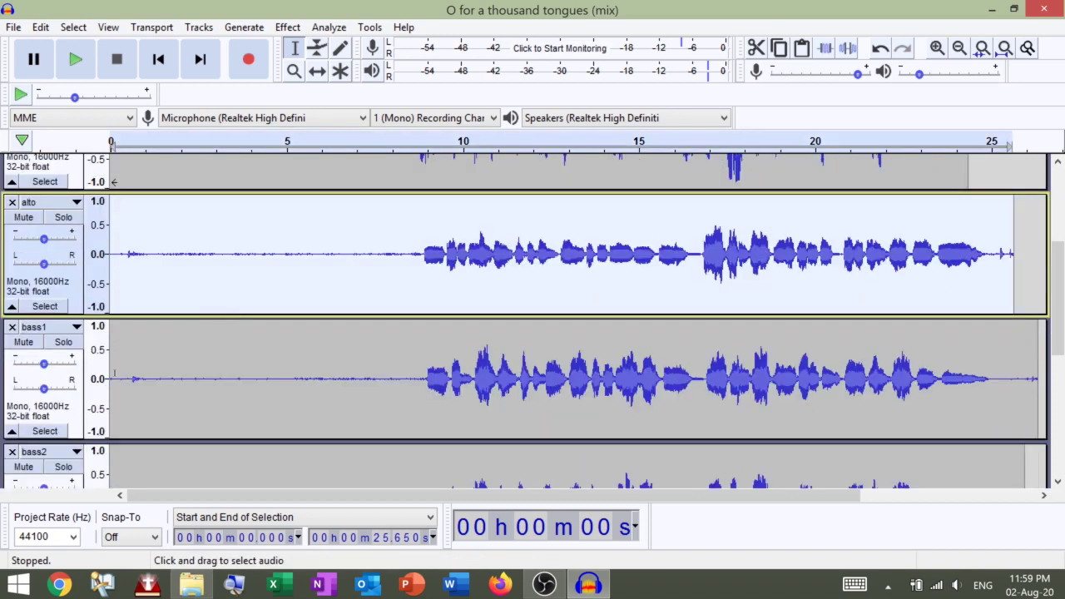
left_click(75, 399, "shift")
Step: Add the bass2, sop2 and tenor tracks to the selection
scroll(203, 340, "down", 3)
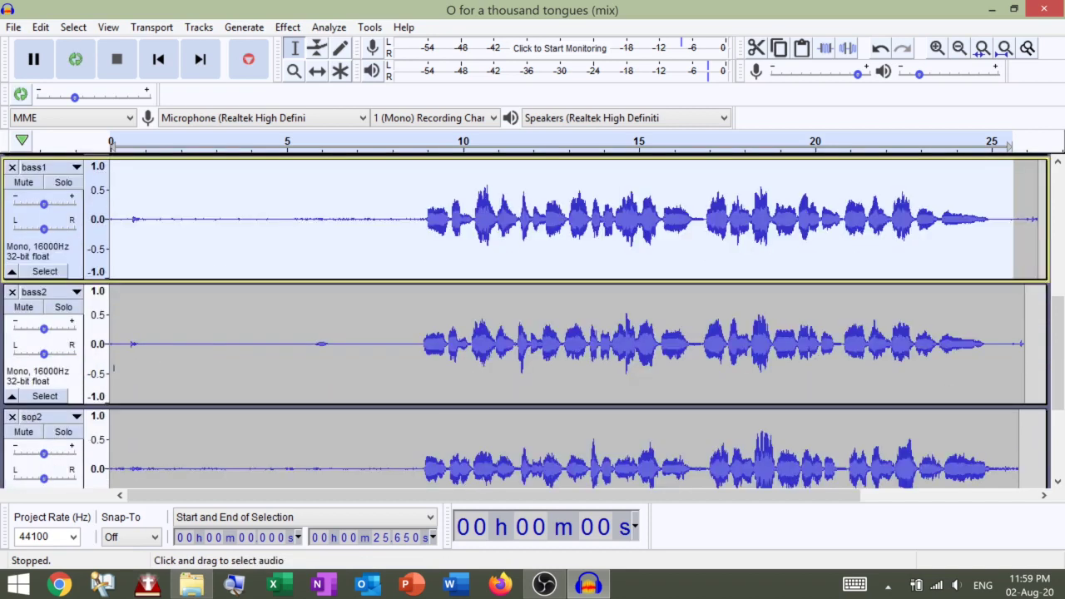
left_click(80, 379, "shift")
scroll(80, 379, "down", 2)
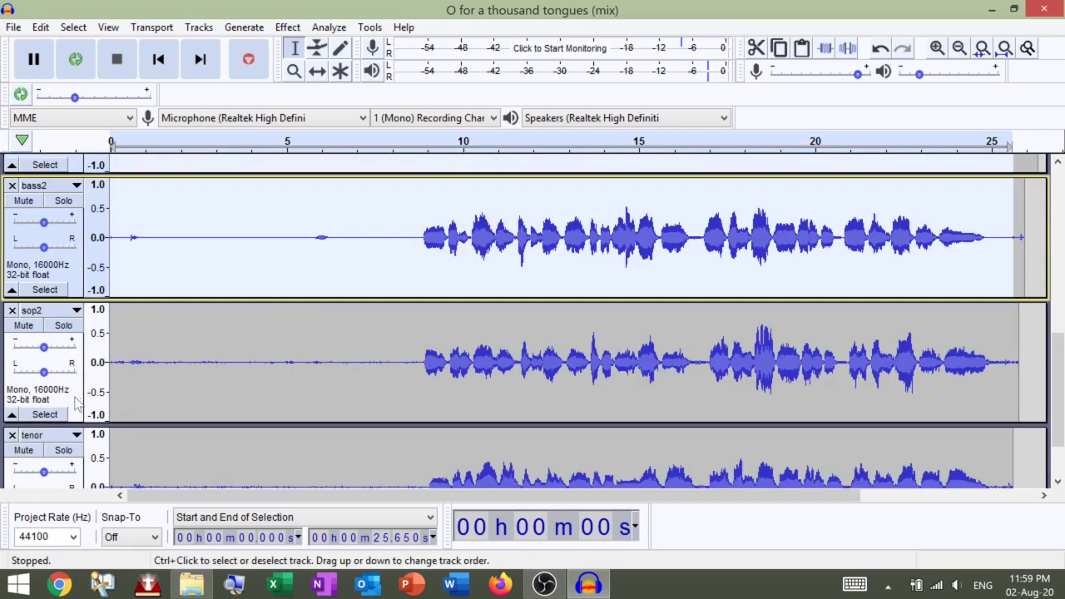
left_click(156, 357, "shift")
scroll(248, 315, "right", 1)
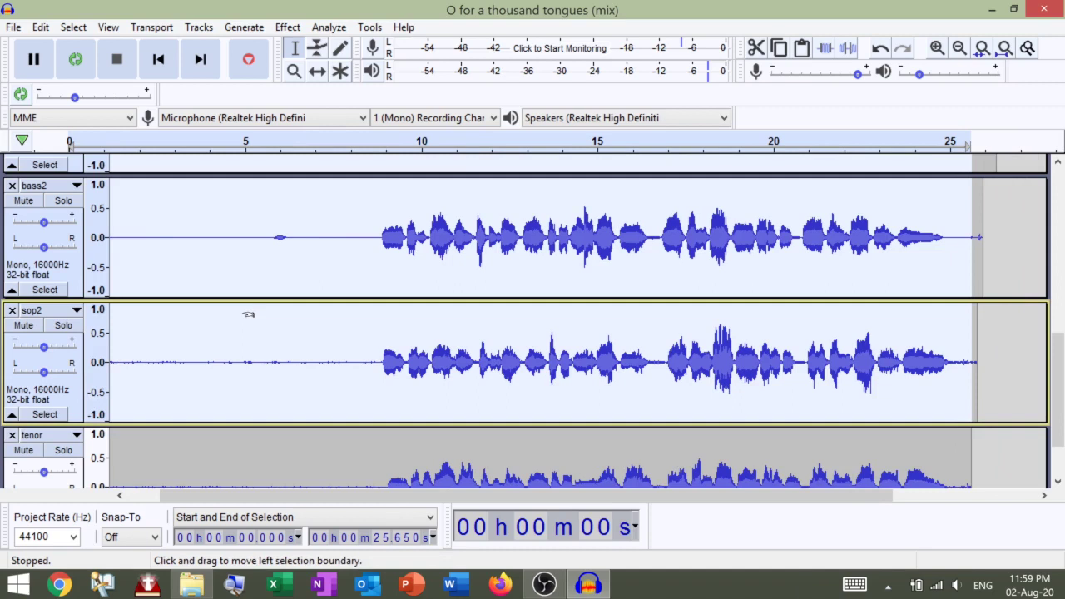
scroll(248, 315, "left", 1)
scroll(240, 316, "down", 2)
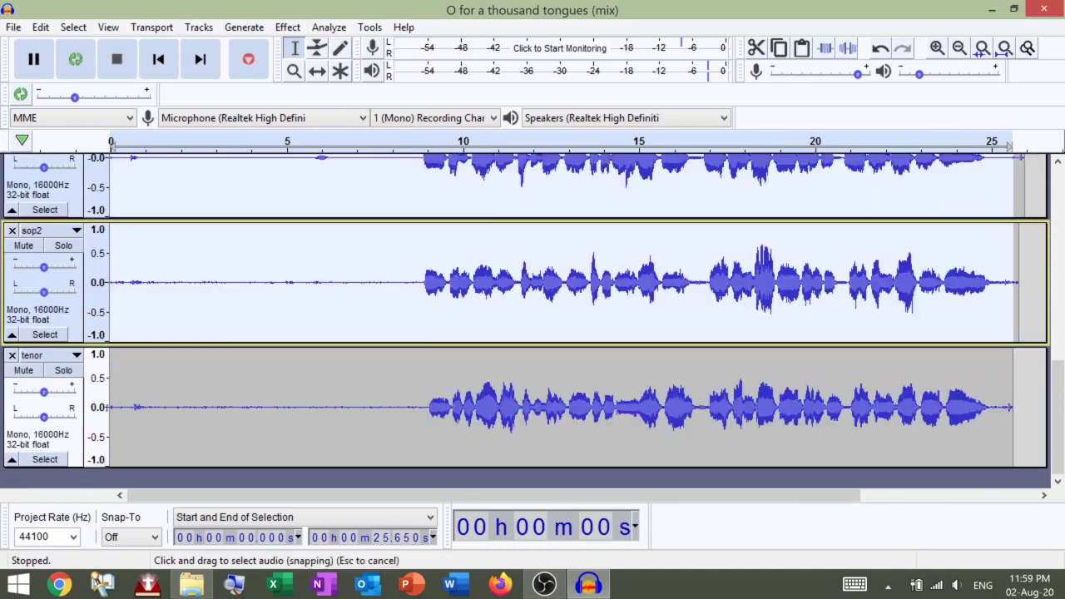
left_click(78, 449, "shift")
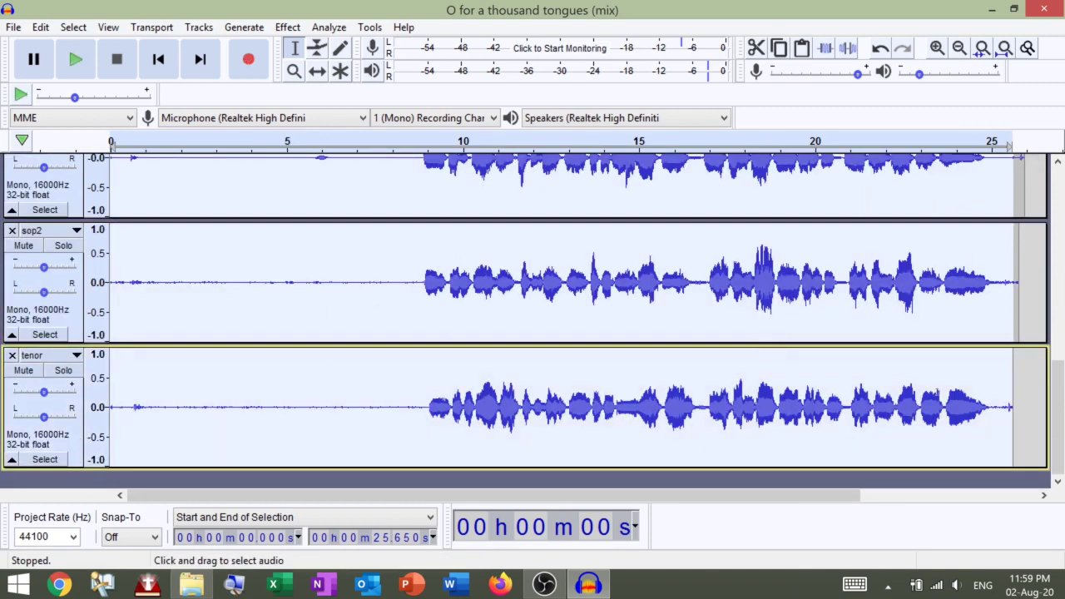
scroll(533, 320, "up", 5)
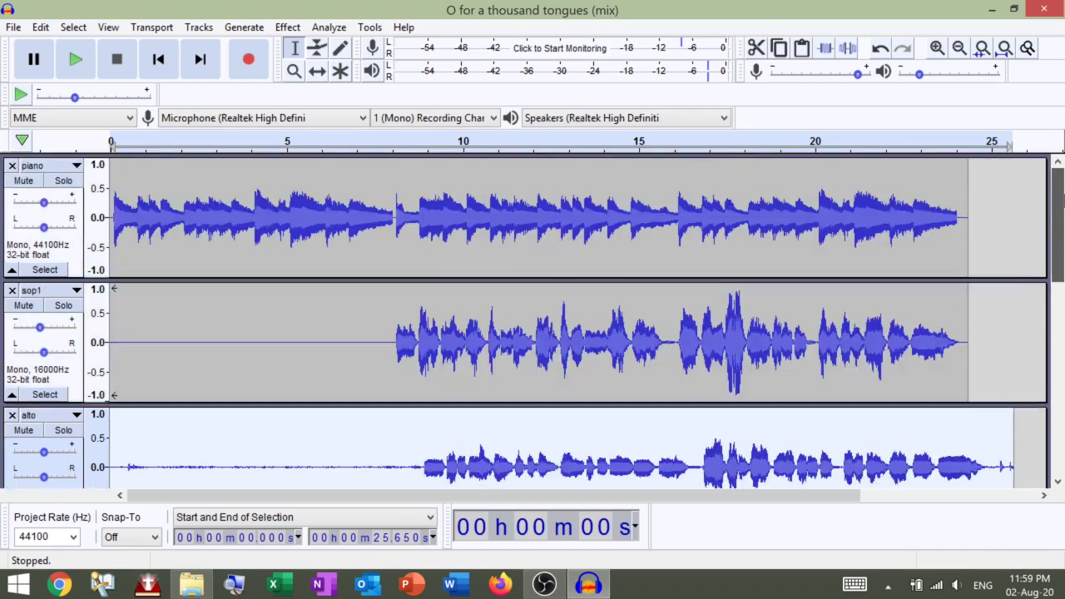
Step: Normalize the five selected vocal tracks to a -1.0 dB peak, removing DC offset
left_click(288, 28)
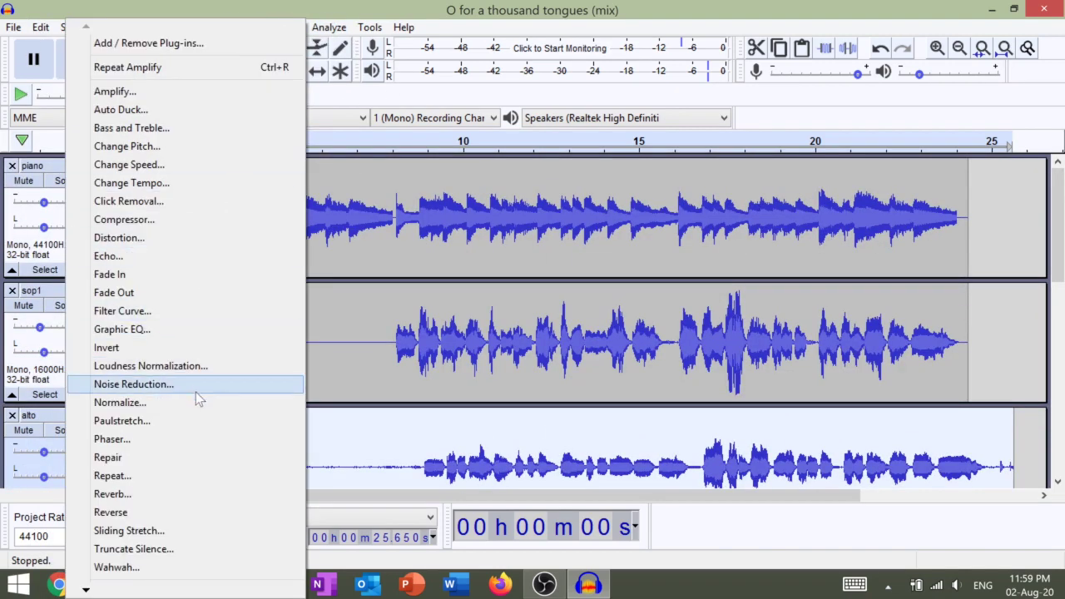
left_click(204, 403)
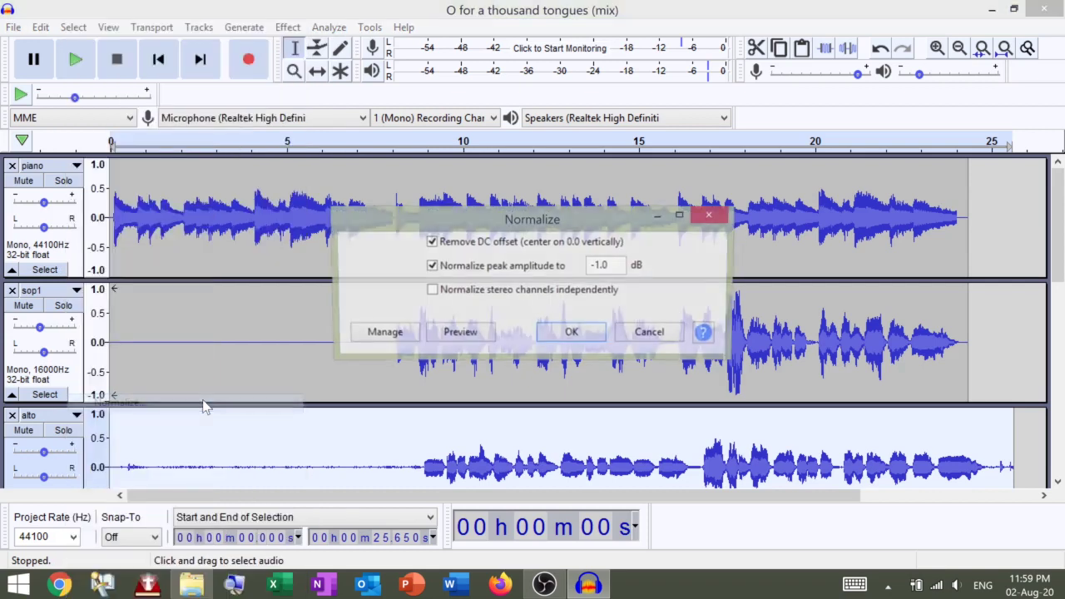
left_click(588, 334)
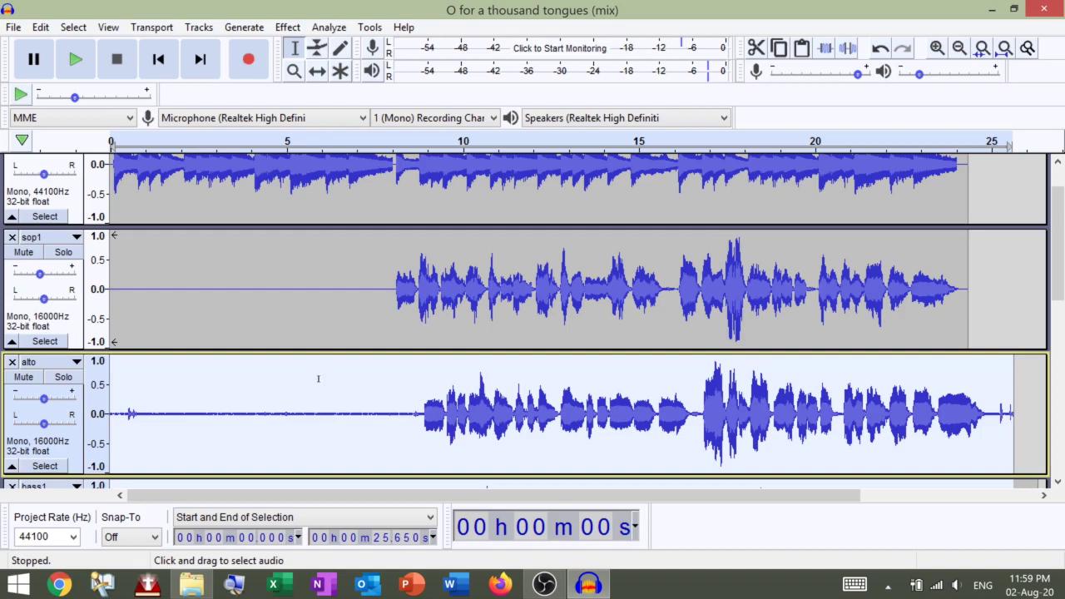
Step: Solo the alto track and move it to the top of the track list
left_click(322, 391)
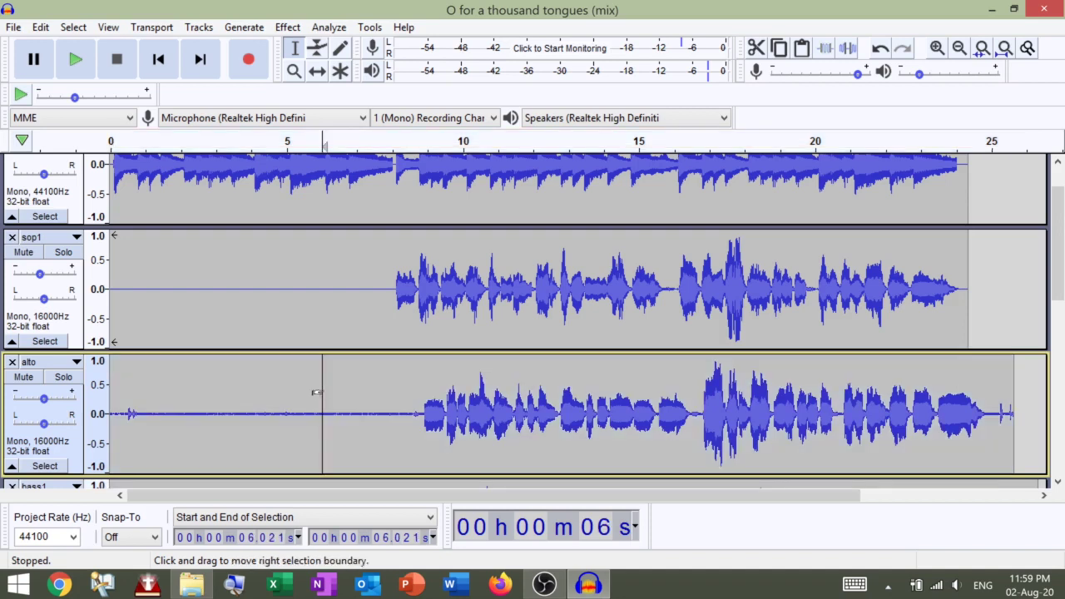
left_click(72, 385)
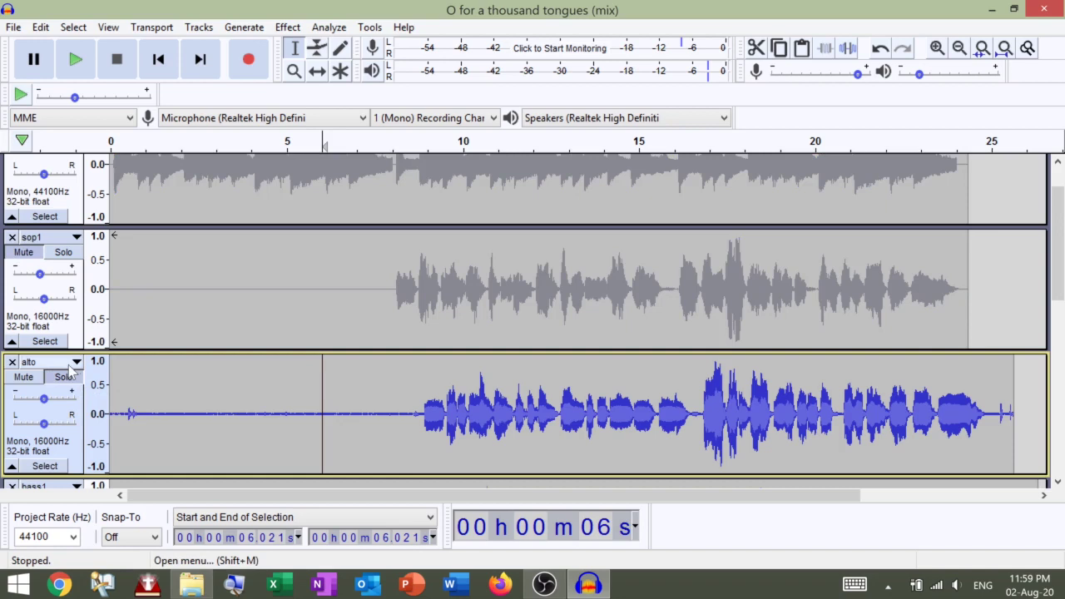
left_click(77, 363)
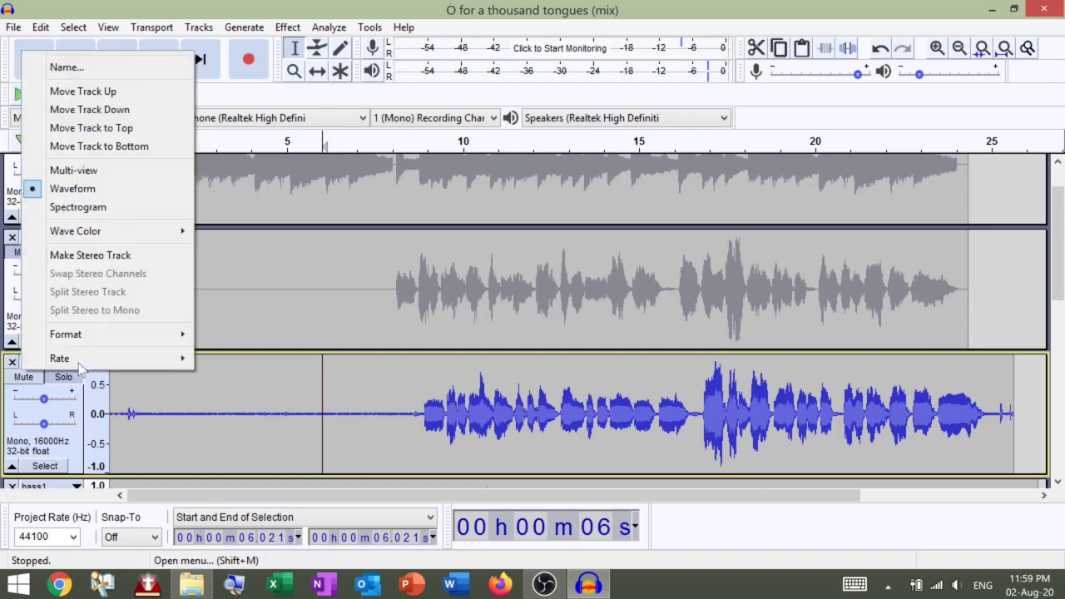
left_click(149, 127)
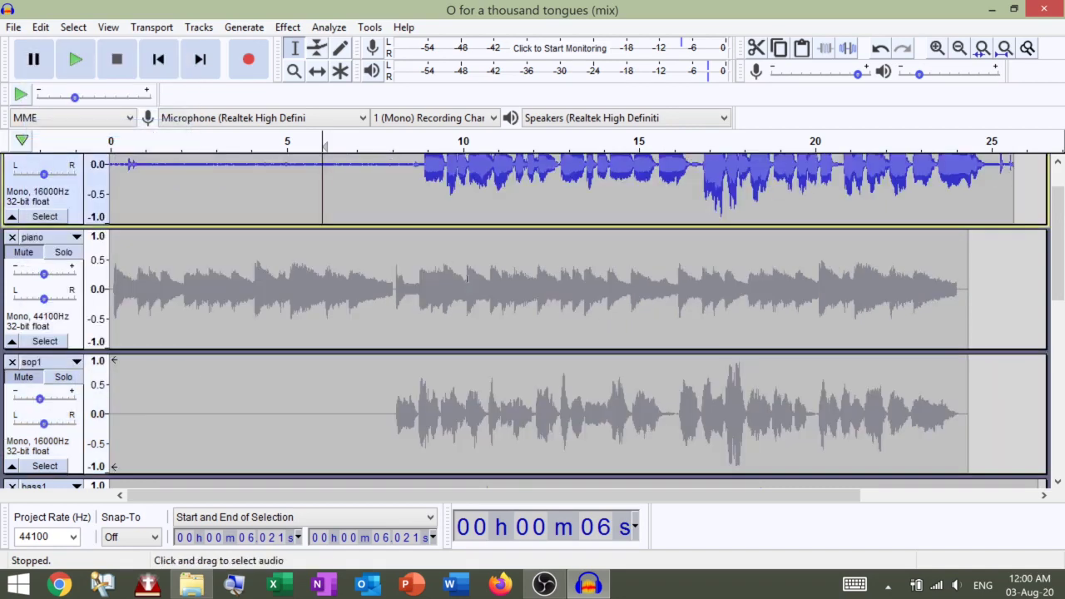
scroll(468, 288, "up", 2)
Step: Capture a Noise Reduction noise profile from the alto's quiet stretch at 4.6–6.7 s
left_click_drag(347, 198, 274, 189)
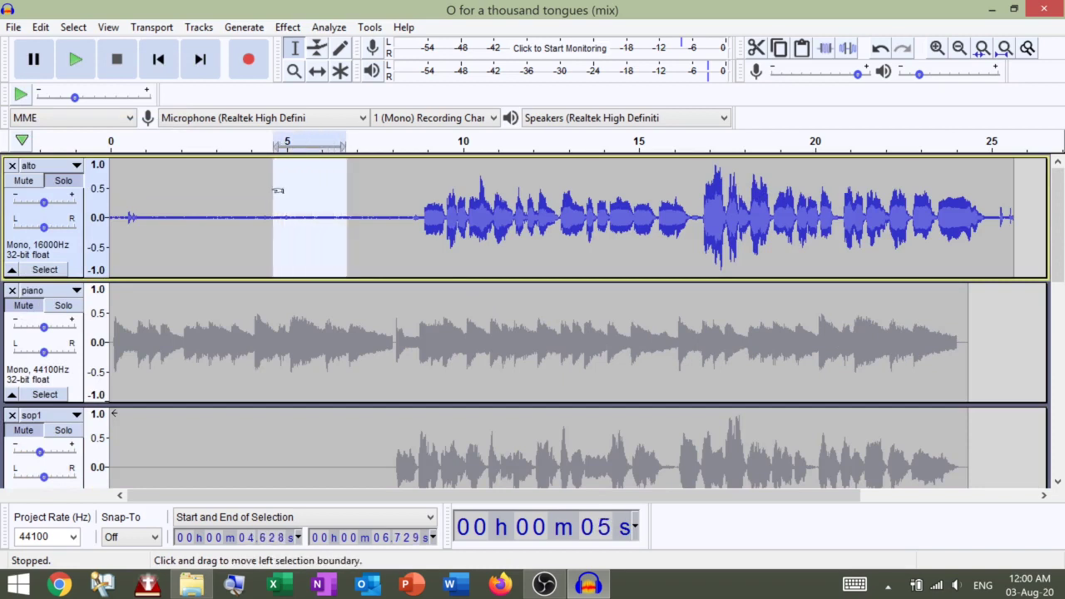
left_click(300, 27)
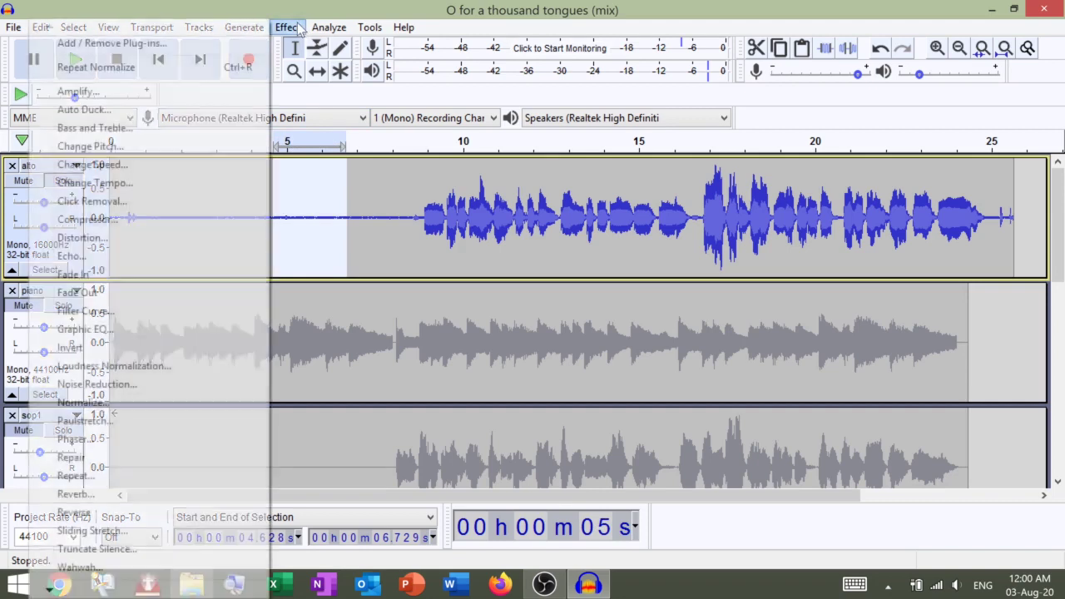
left_click(157, 385)
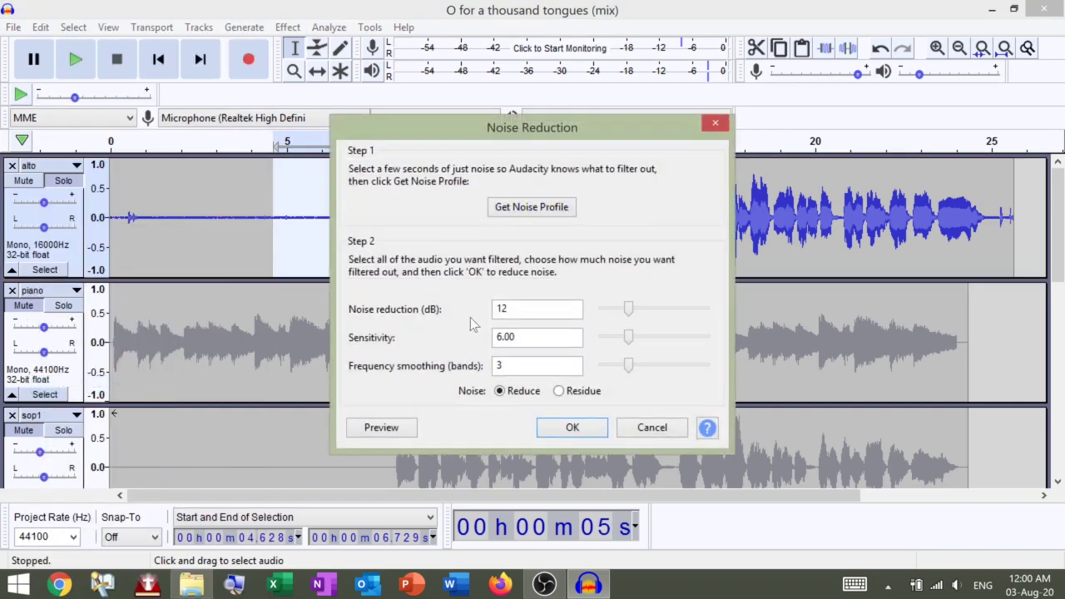
left_click(532, 207)
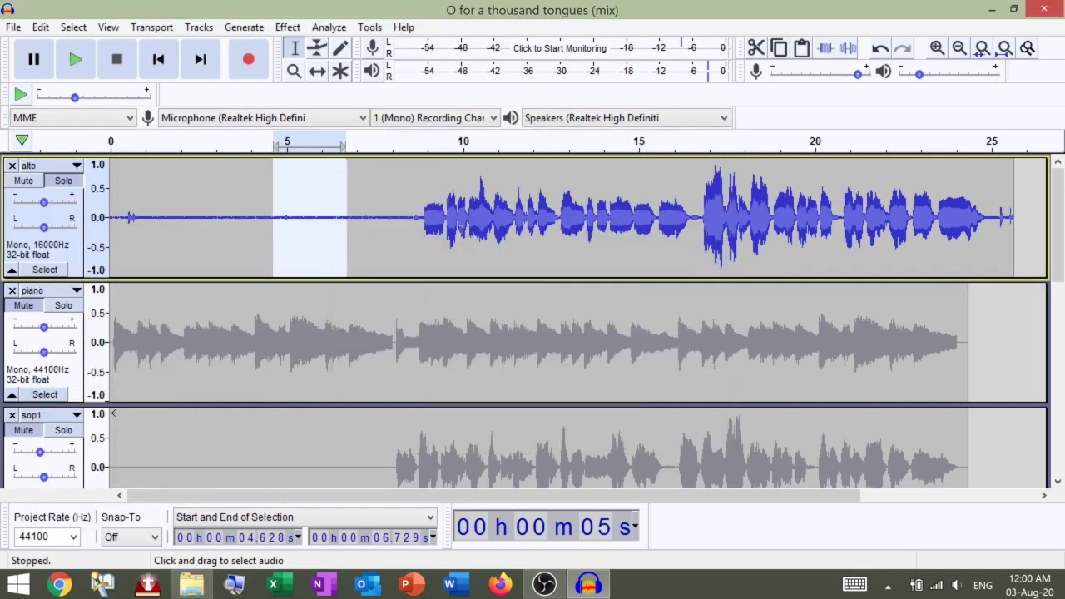
Step: Apply Repeat Noise Reduction to the whole alto track, then clear the selection
left_click(76, 271)
left_click(288, 27)
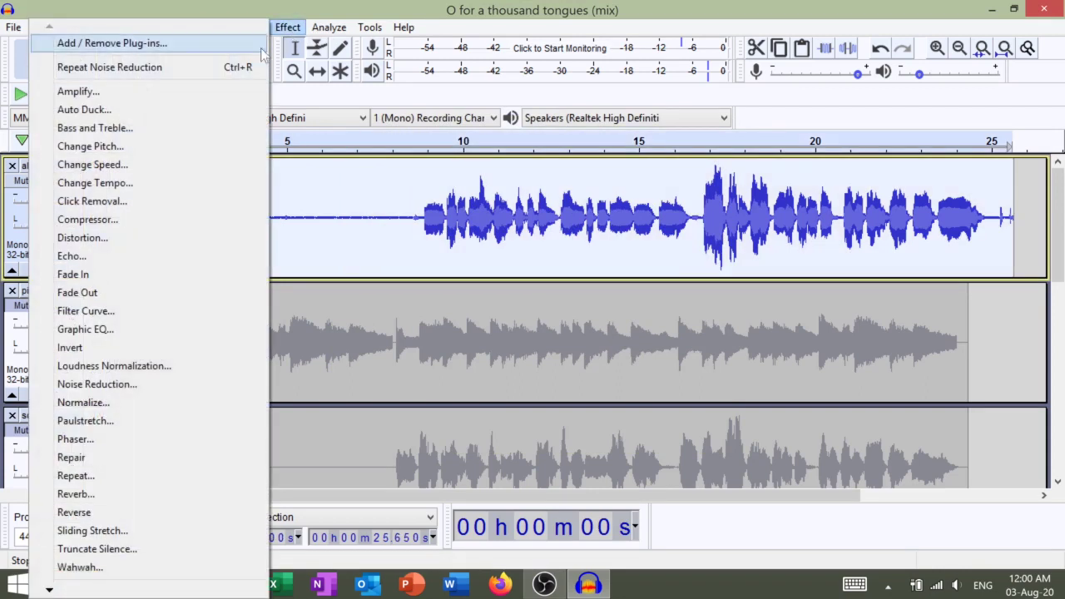
left_click(241, 67)
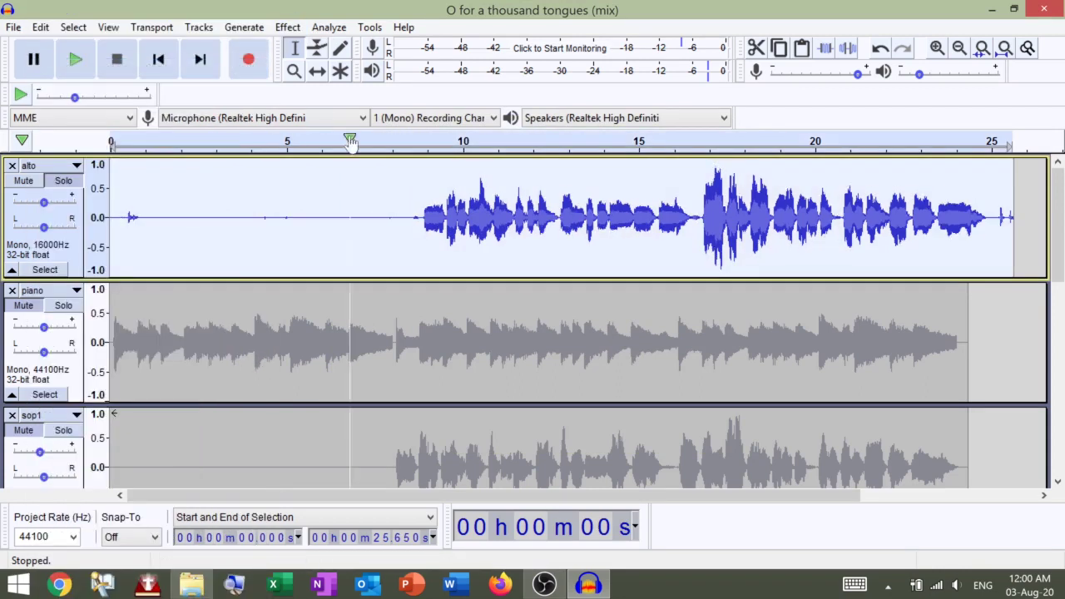
left_click(337, 227)
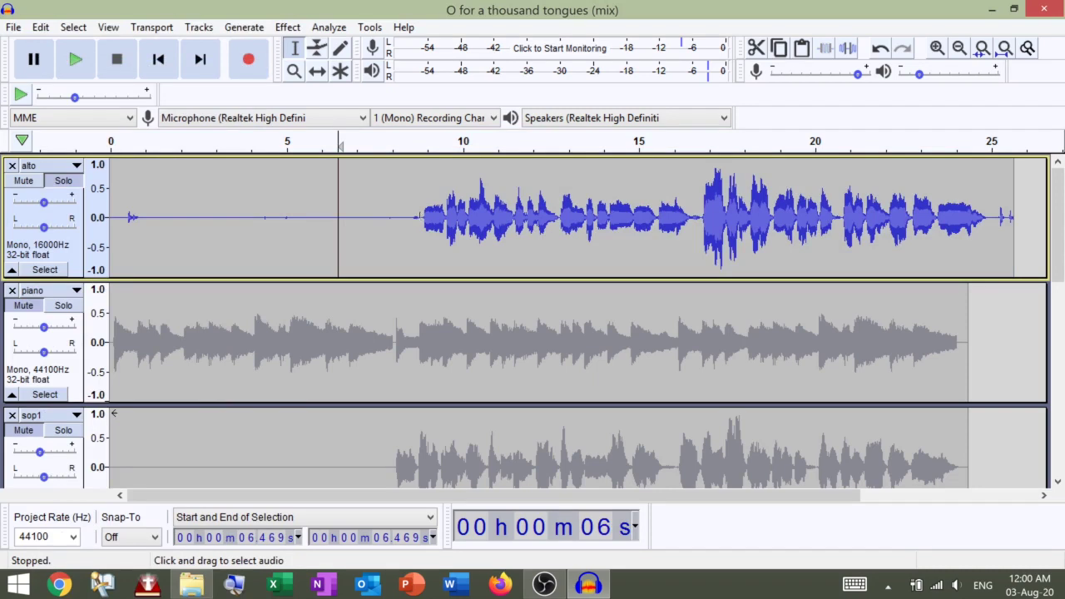
Step: Silence the alto lead-in from 0 to 8.8 s with Amplify at -50 dB
left_click_drag(421, 225, 109, 225)
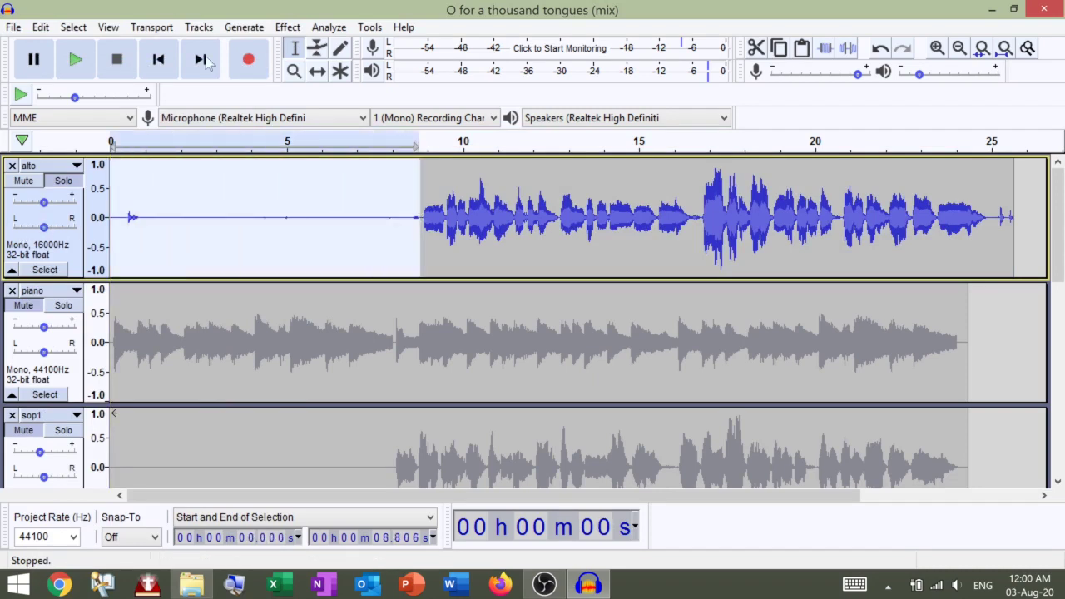
left_click(289, 27)
left_click(209, 94)
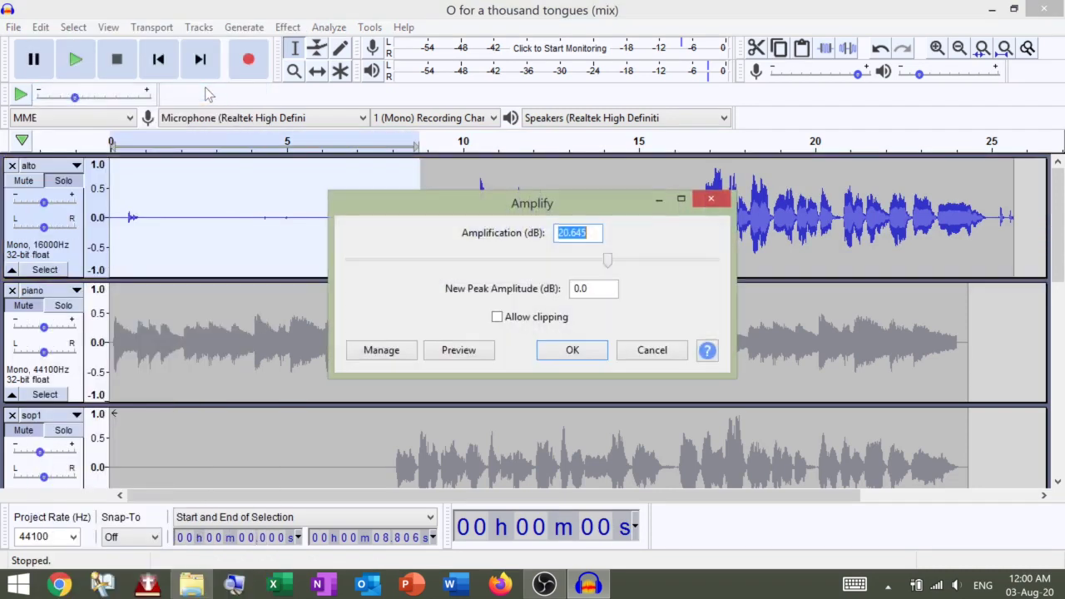
type("-50")
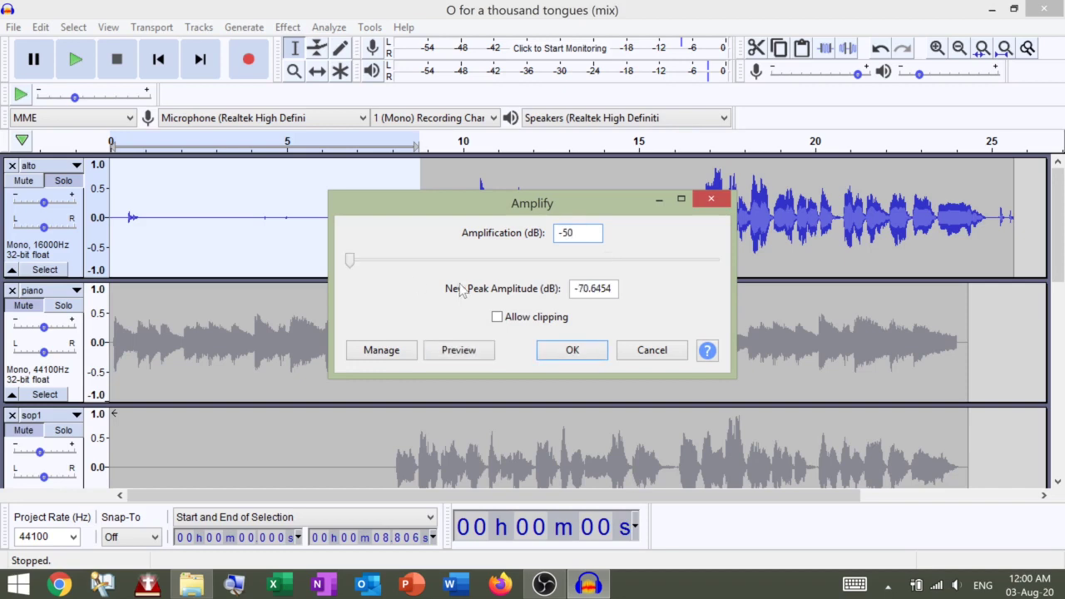
left_click(572, 349)
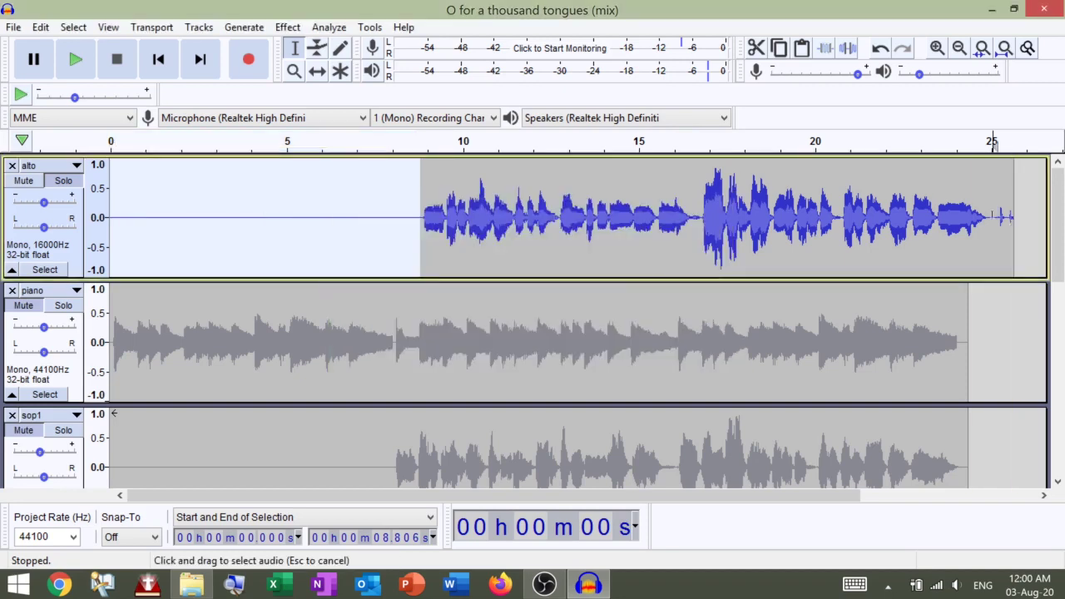
Step: Silence the alto tail from 25.05 to 26.16 s with Amplify at -50 dB
left_click_drag(992, 142, 1030, 143)
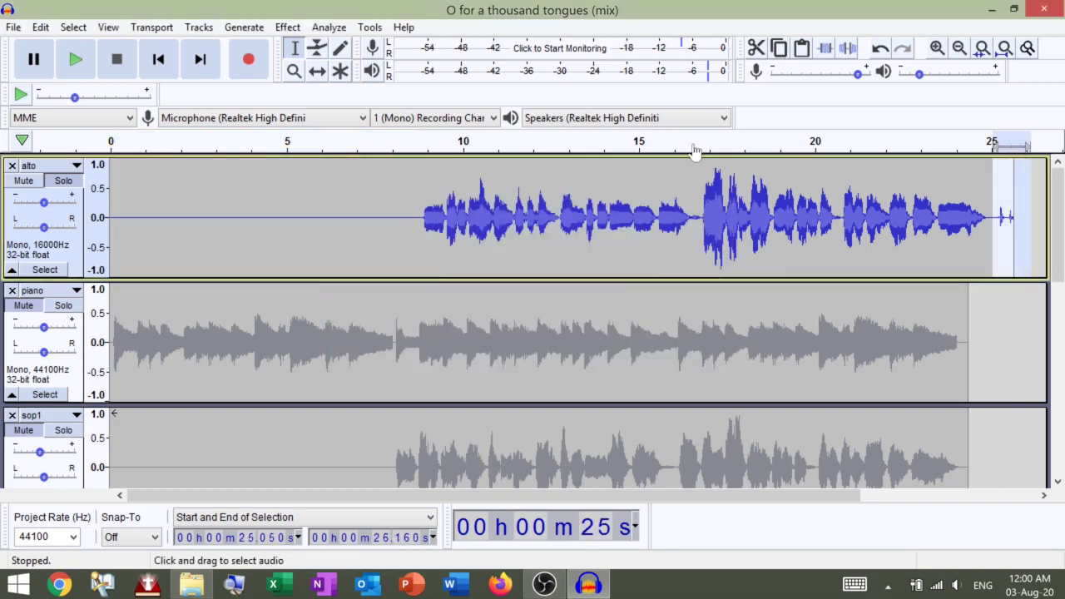
left_click(292, 26)
left_click(225, 91)
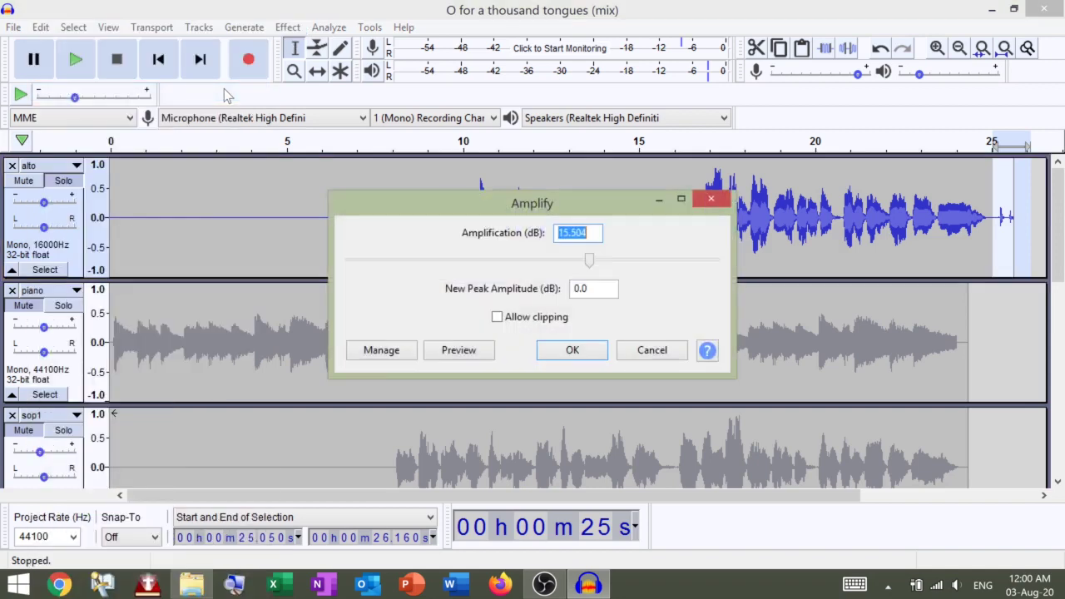
type("-50")
key("Return")
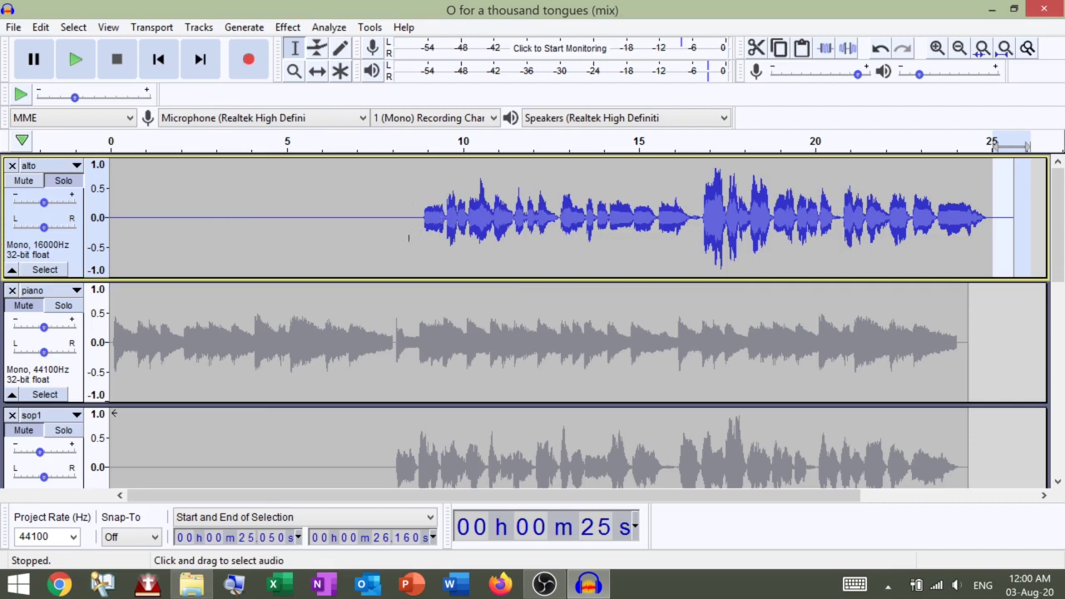
Step: Time-shift the alto clip earlier so it starts near 8 s
left_click(317, 70)
left_click_drag(452, 227, 431, 223)
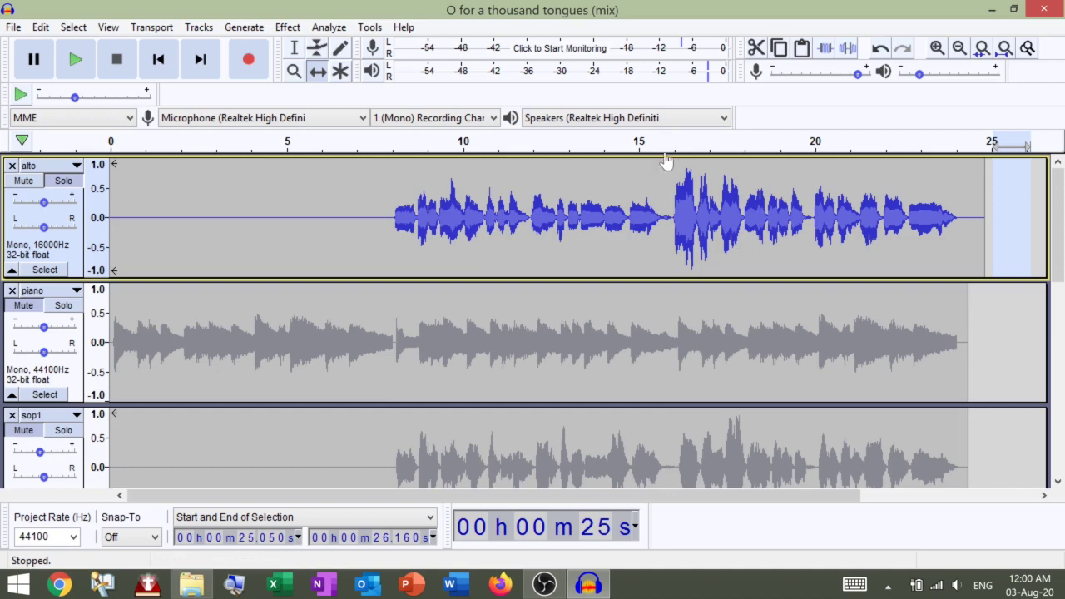
left_click(294, 47)
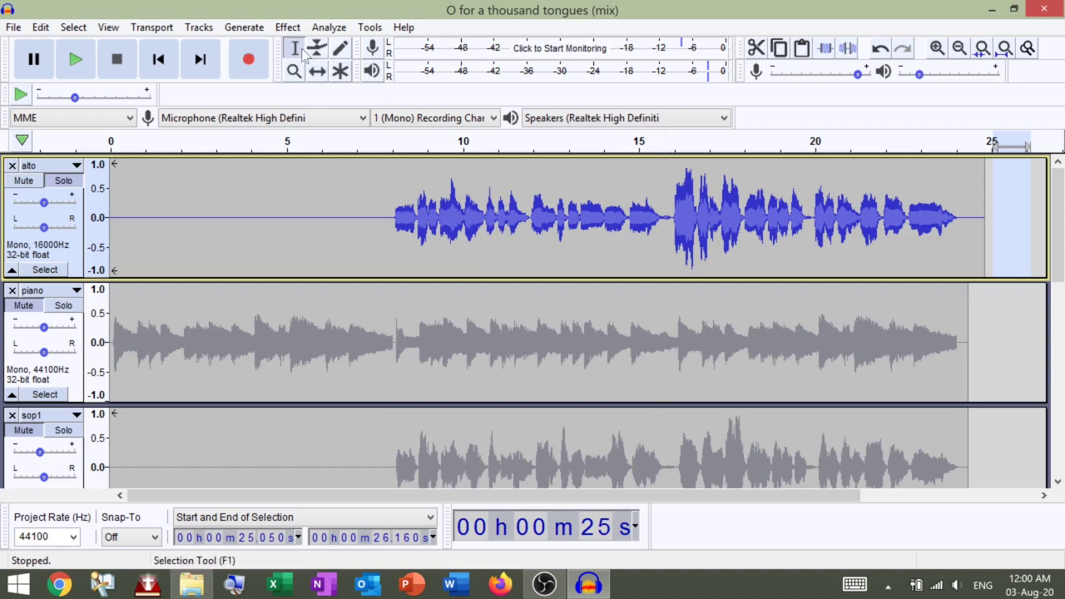
Step: Zoom in around 15.8 s and nudge the alto clip later to line up with the piano
left_click(669, 216)
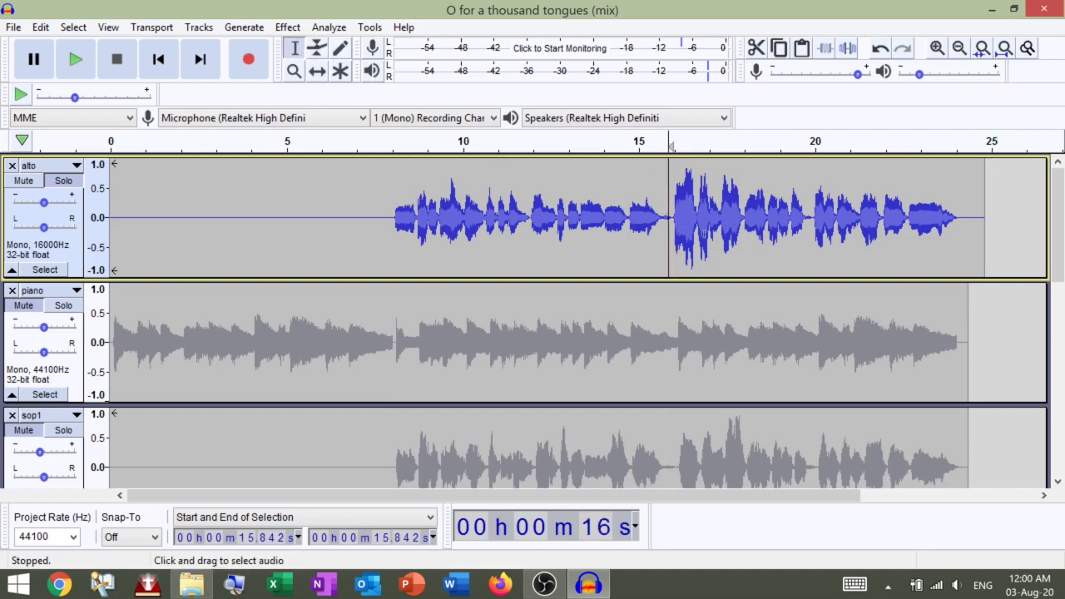
scroll(676, 232, "up", 2, "ctrl")
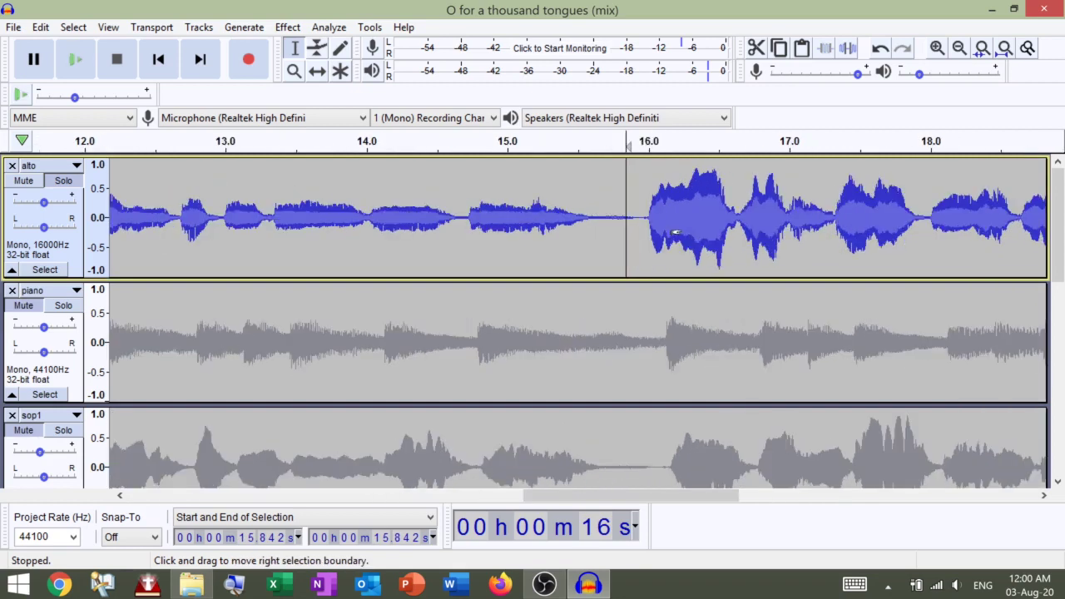
scroll(675, 232, "up", 1, "ctrl")
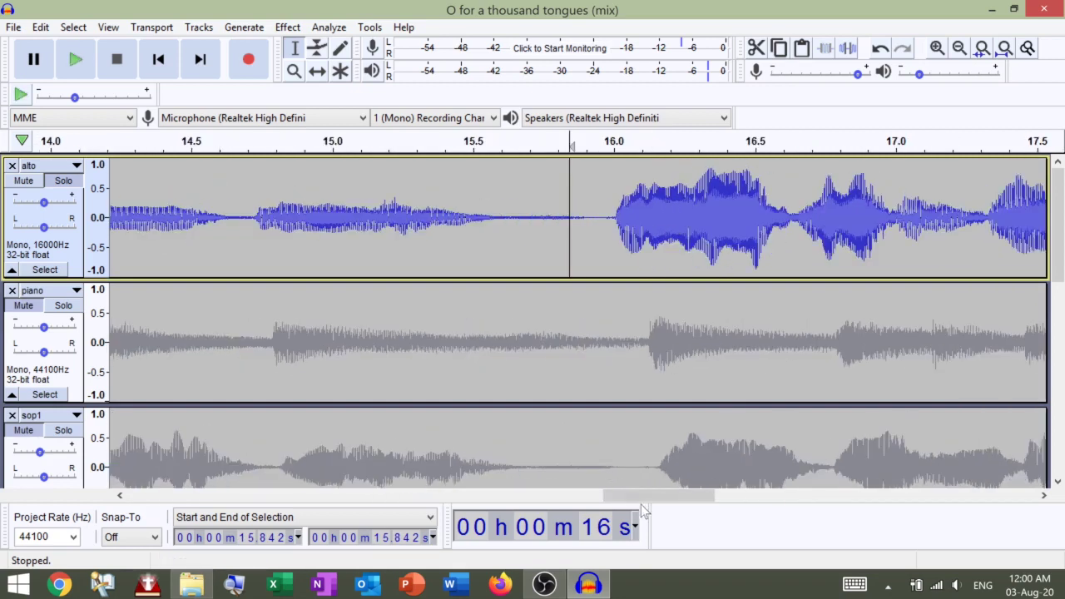
left_click_drag(641, 497, 701, 513)
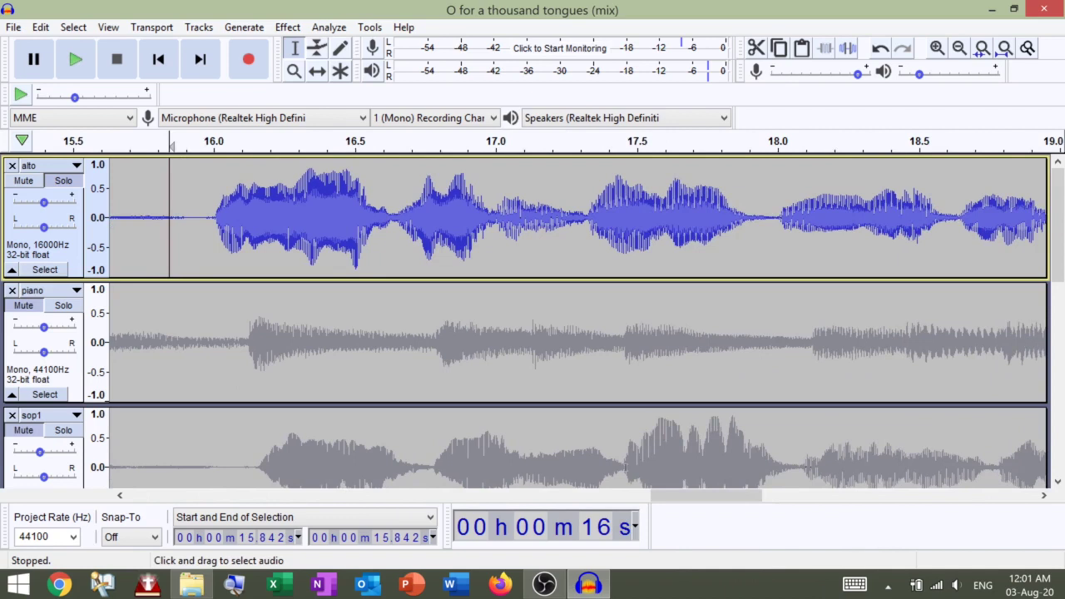
left_click(317, 71)
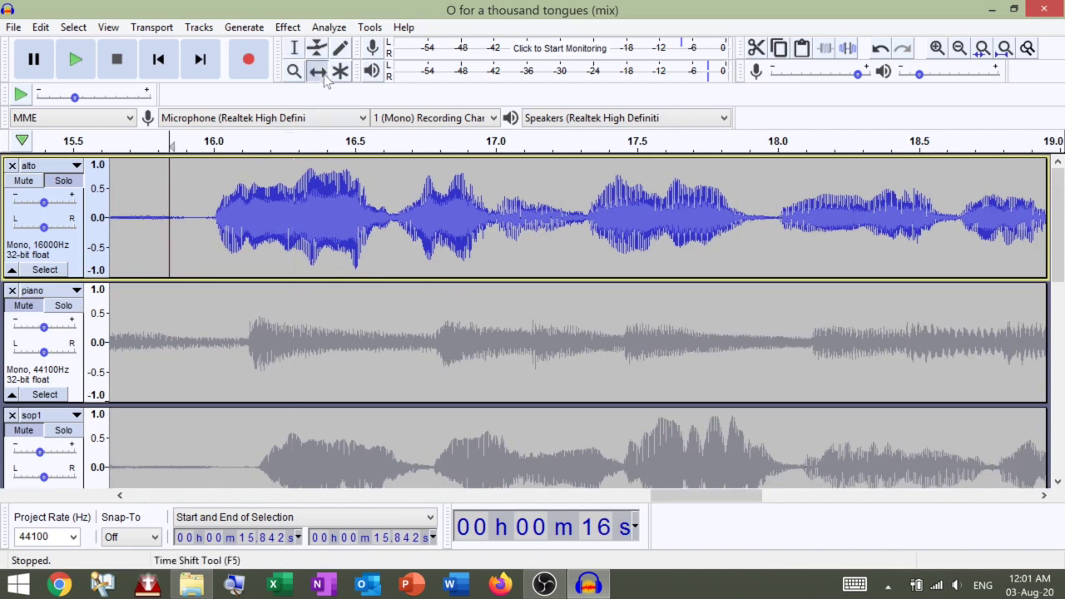
left_click_drag(429, 221, 466, 236)
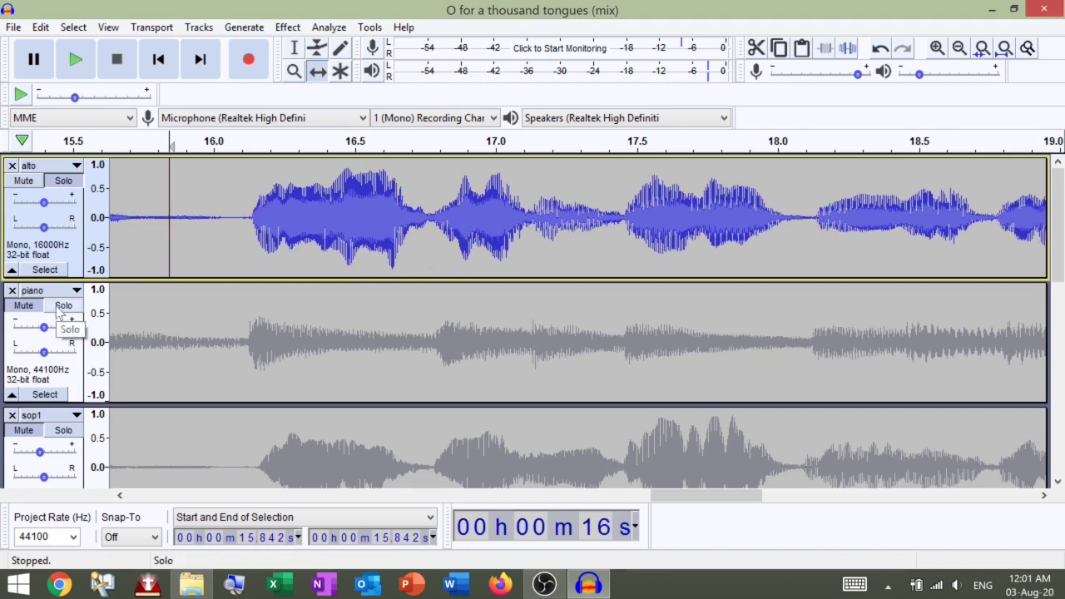
left_click(33, 311)
left_click(77, 59)
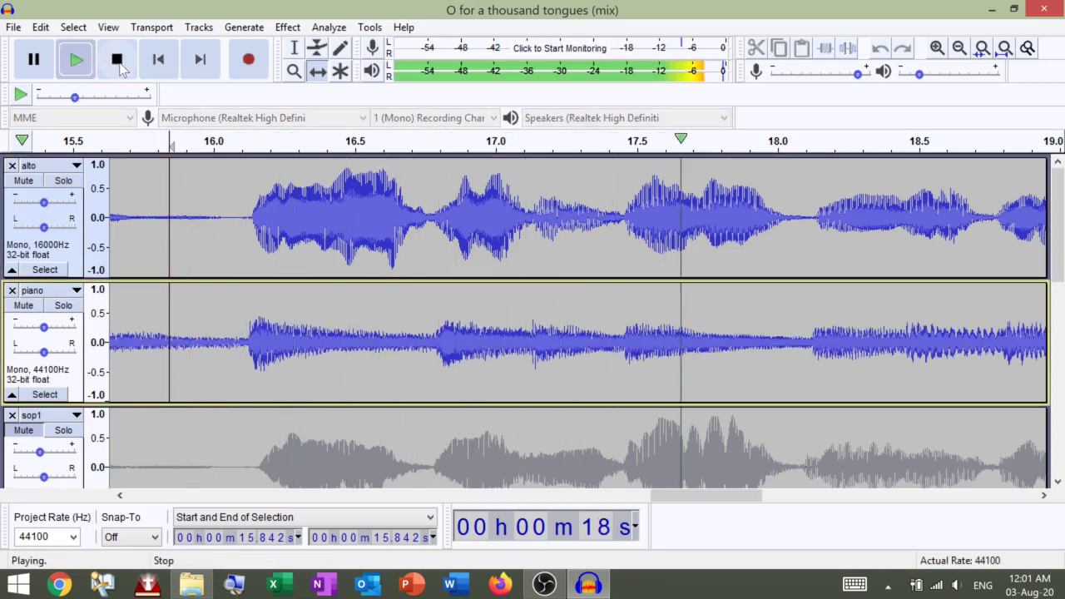
left_click(125, 70)
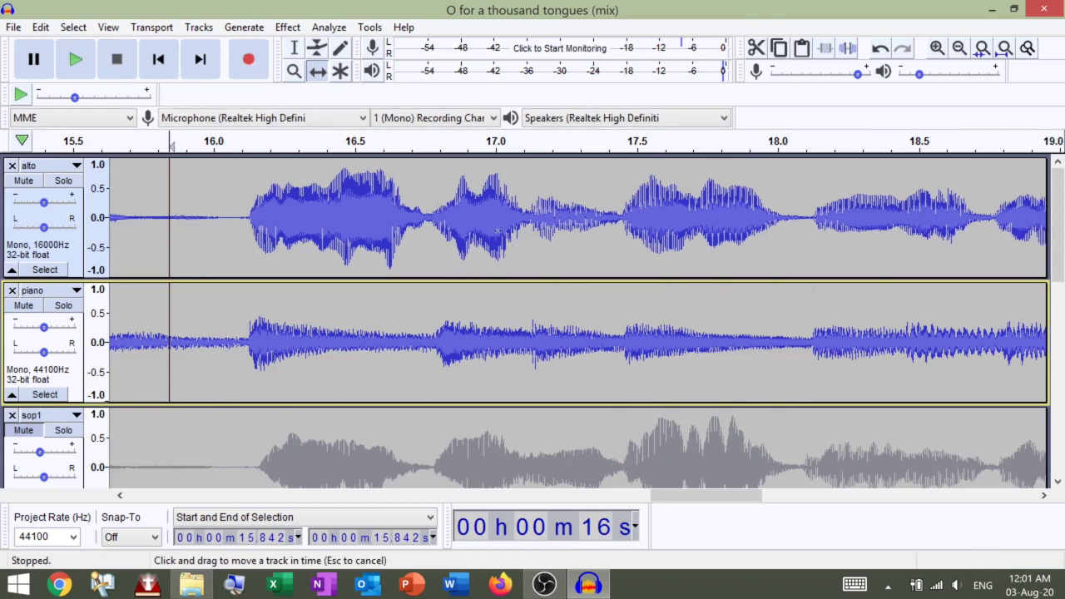
left_click(497, 232)
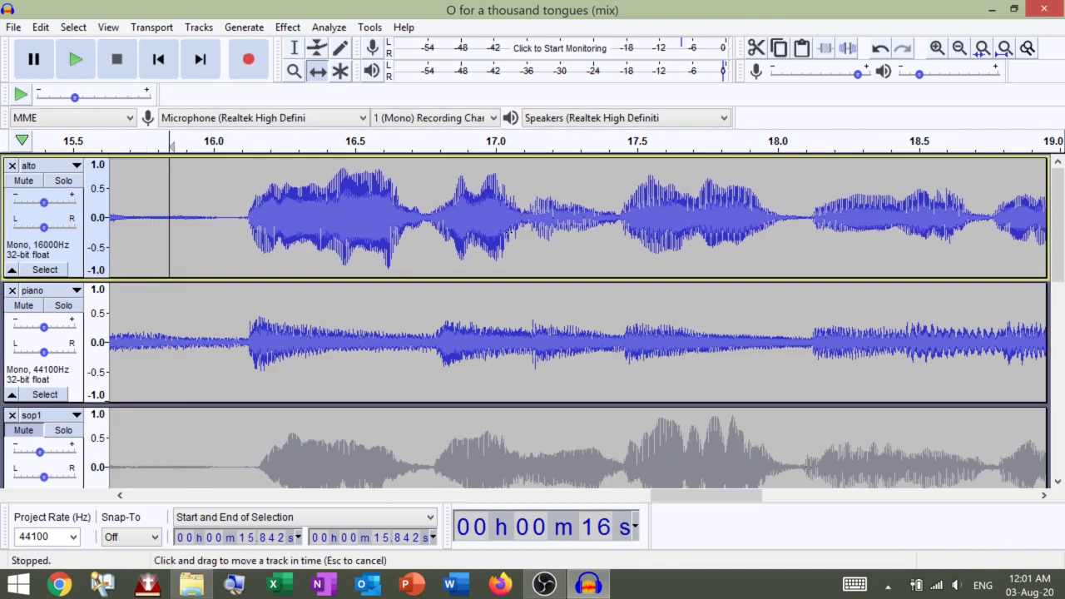
left_click(75, 61)
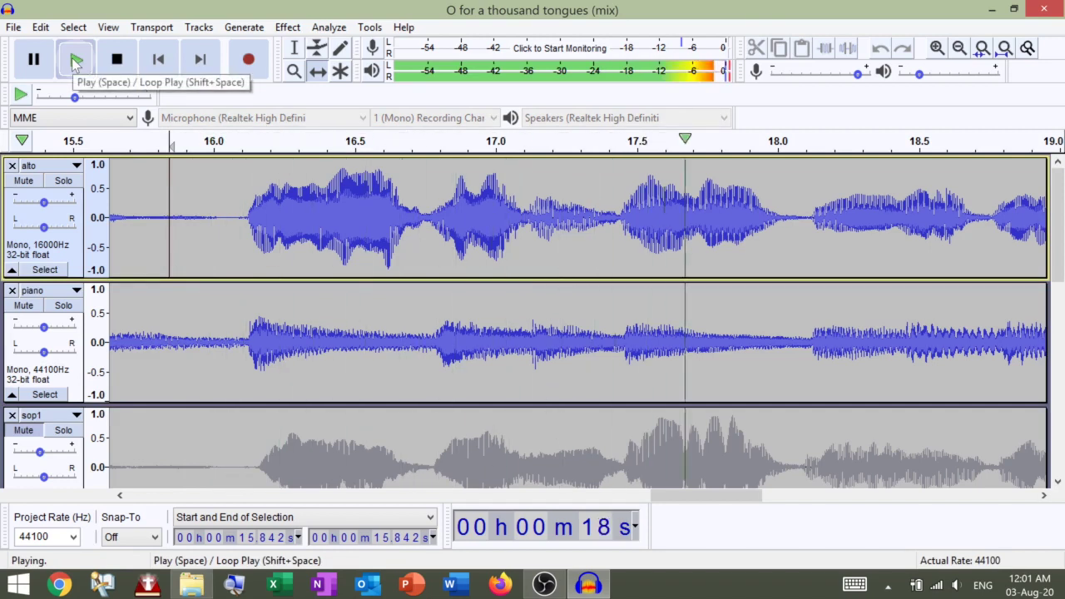
left_click(117, 60)
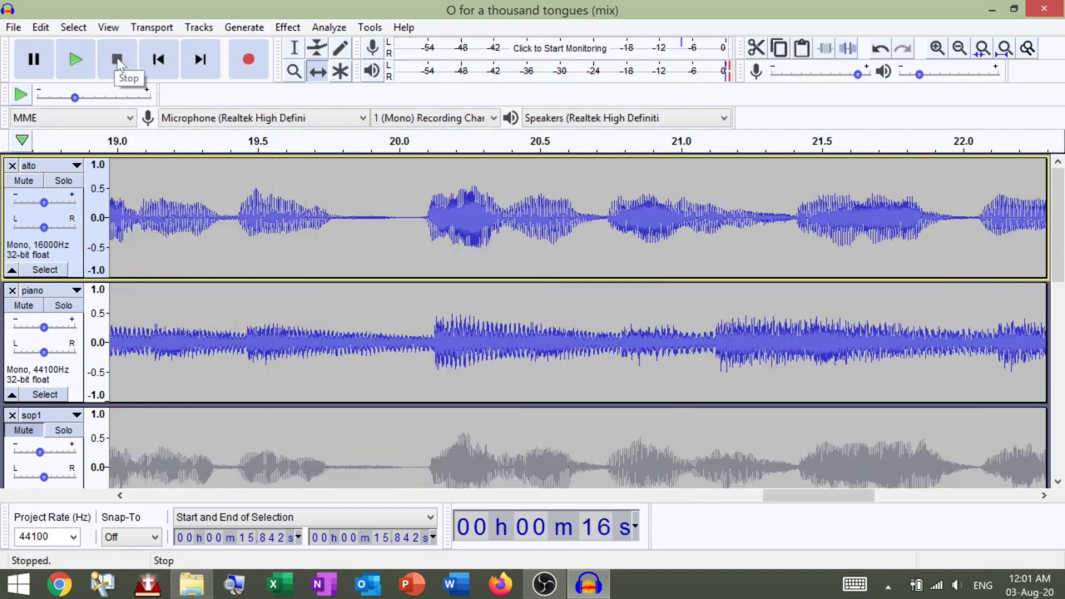
Step: Mute the alto track and move it to the bottom of the track list
left_click(34, 183)
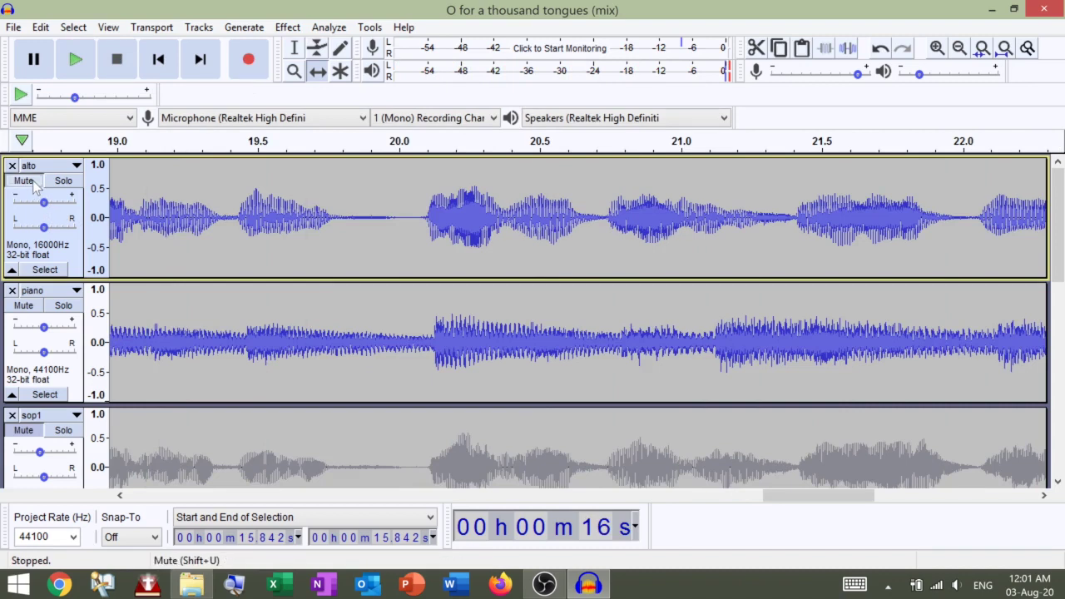
left_click(77, 166)
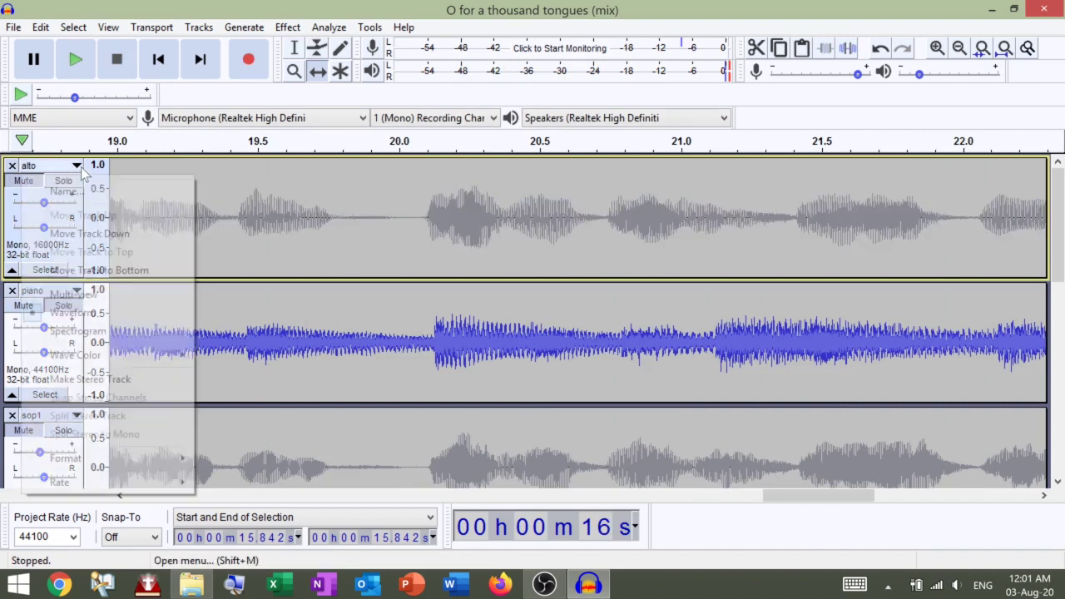
left_click(143, 269)
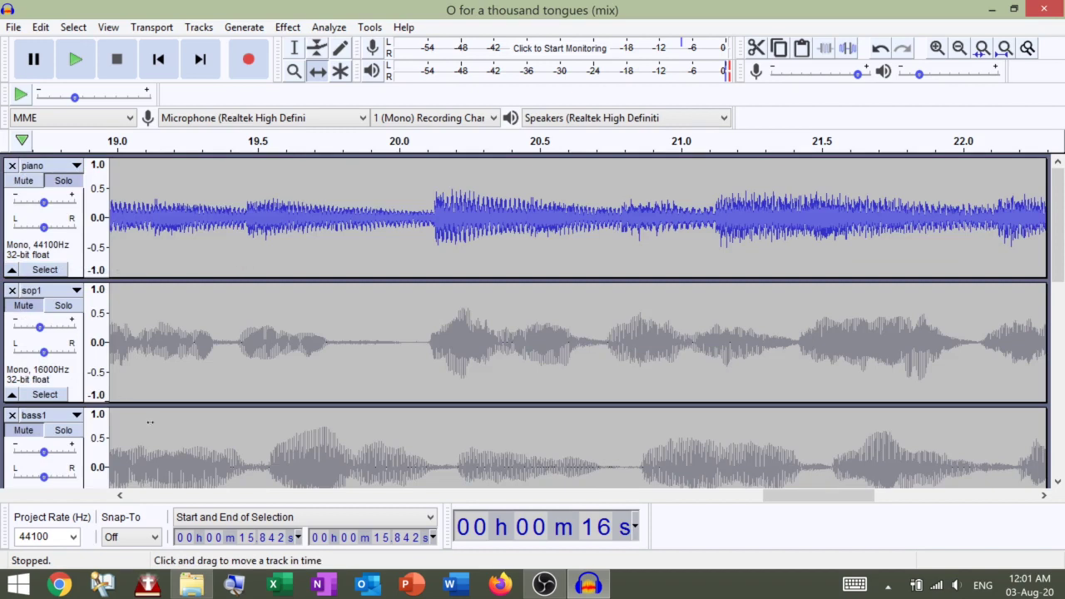
left_click_drag(802, 496, 735, 497)
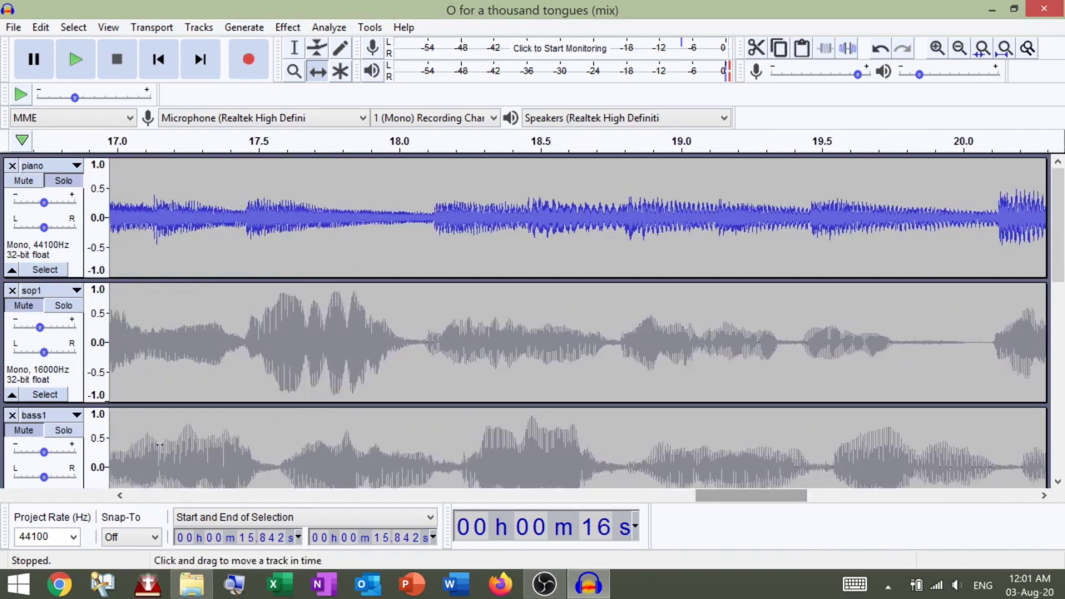
Step: Select bass1 and move it to the top of the track list
left_click(80, 430)
left_click(77, 362)
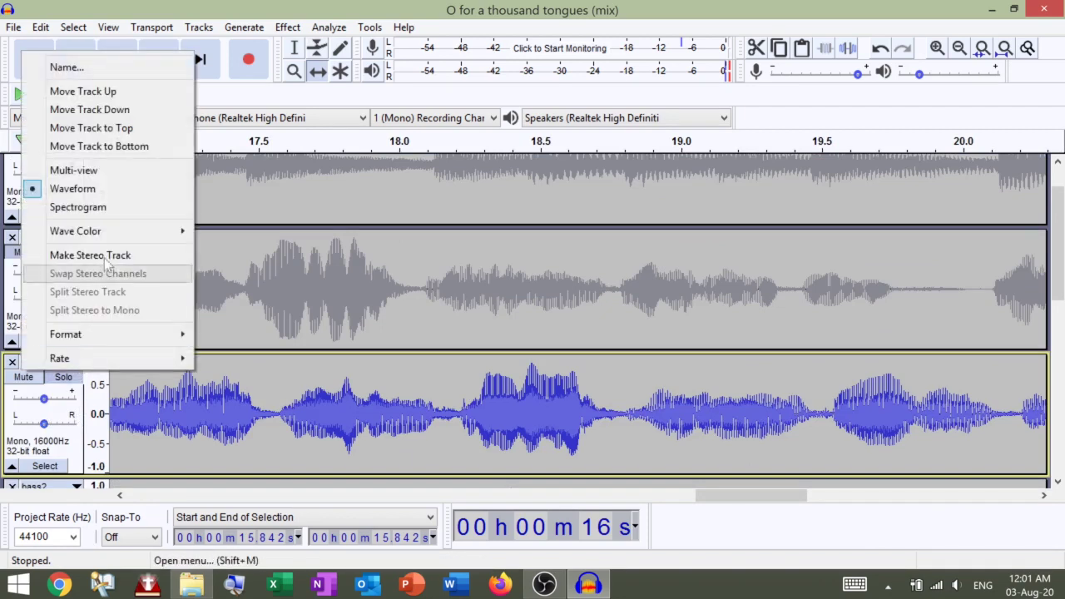
left_click(150, 128)
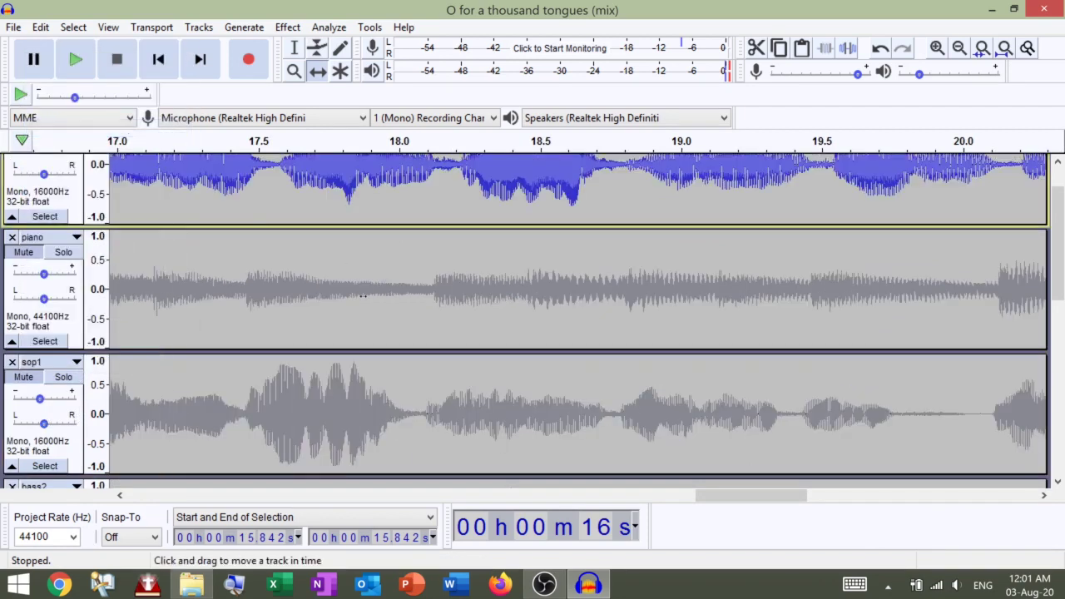
scroll(363, 294, "up", 2)
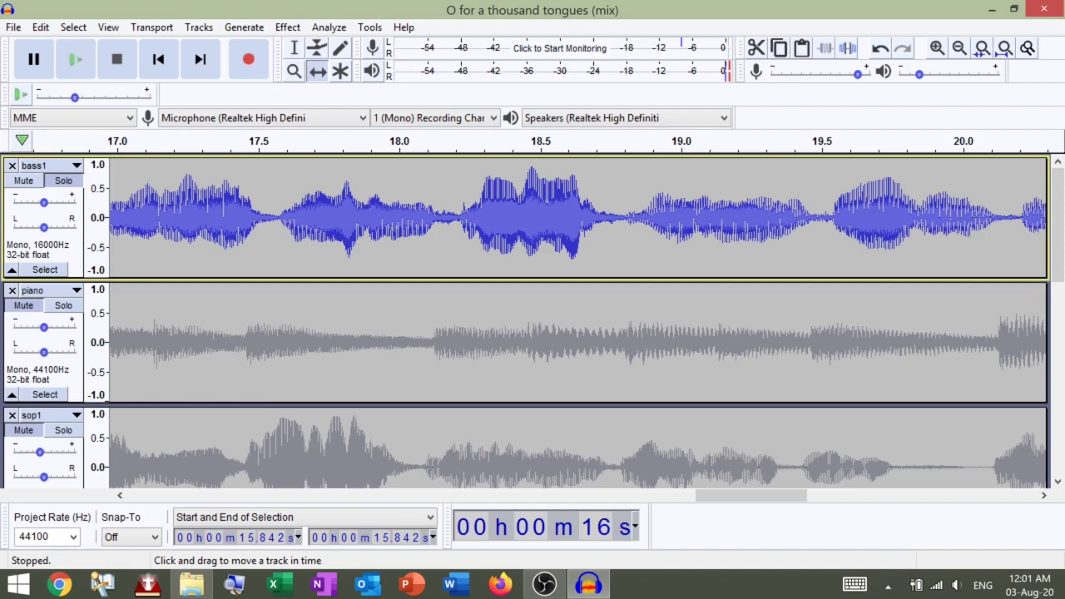
Step: Zoom to fit and take a noise profile from bass1's quiet stretch at 4.4–5.7 s
key("ctrl+f")
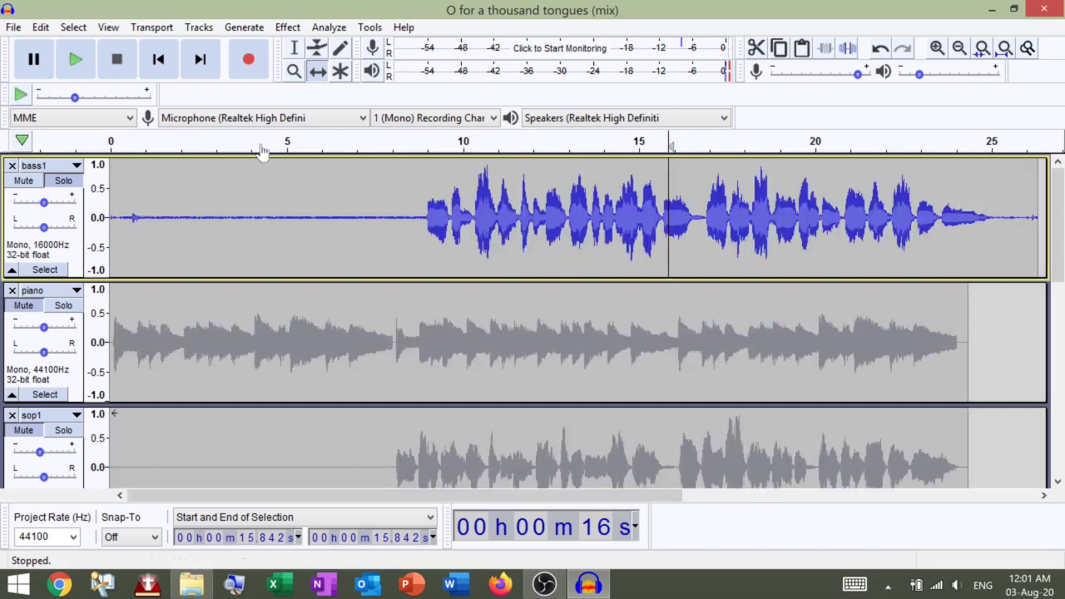
left_click(294, 47)
left_click_drag(266, 167, 311, 167)
left_click(287, 28)
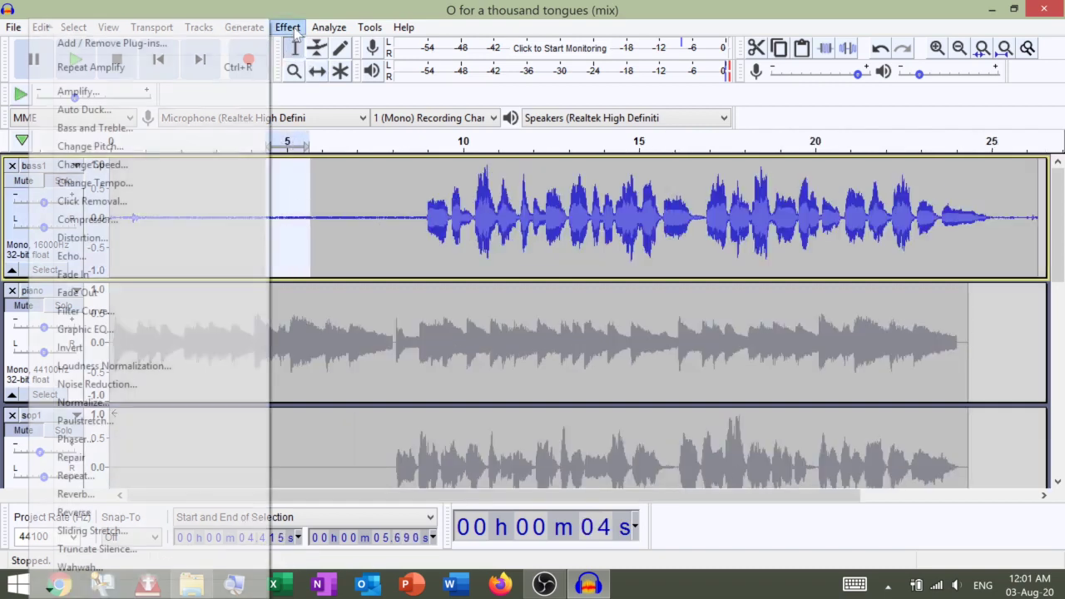
left_click(176, 384)
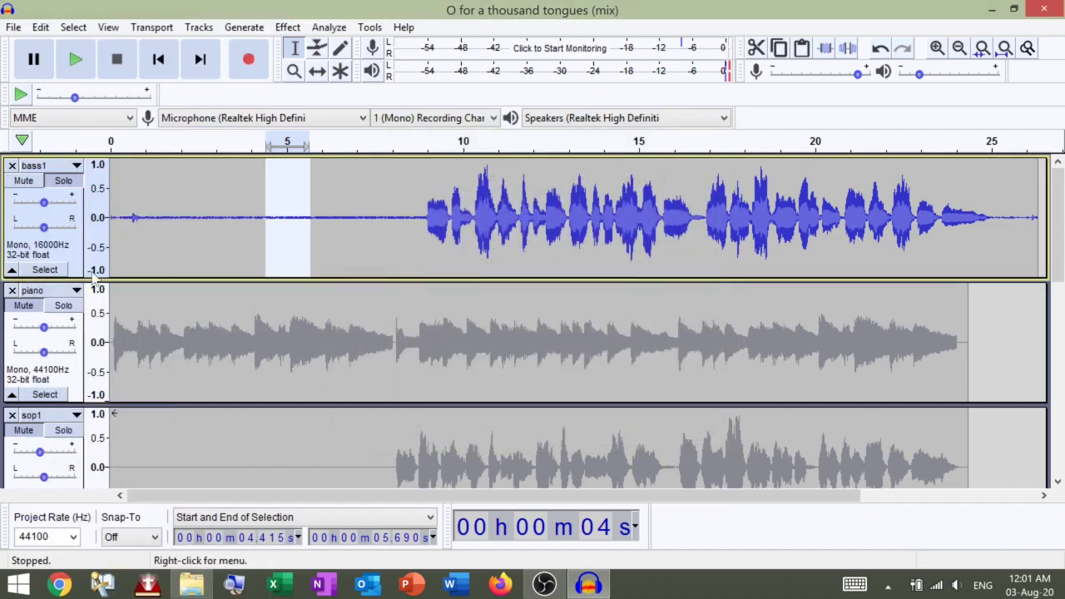
Step: Apply Repeat Noise Reduction to the entire bass1 track, then clear the selection
left_click(63, 254)
left_click(287, 28)
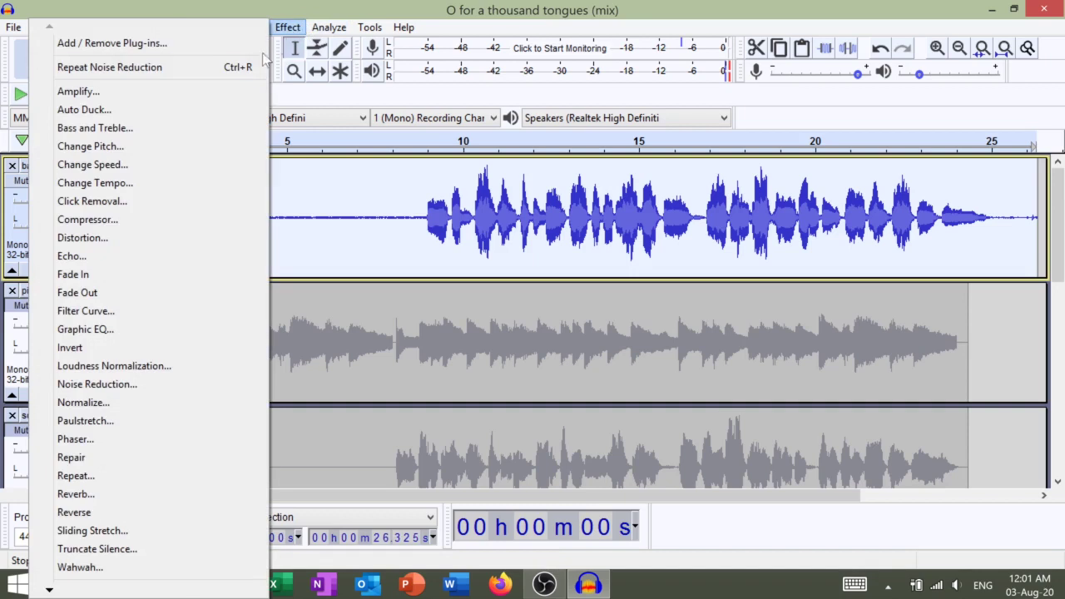
left_click(99, 65)
left_click(326, 223)
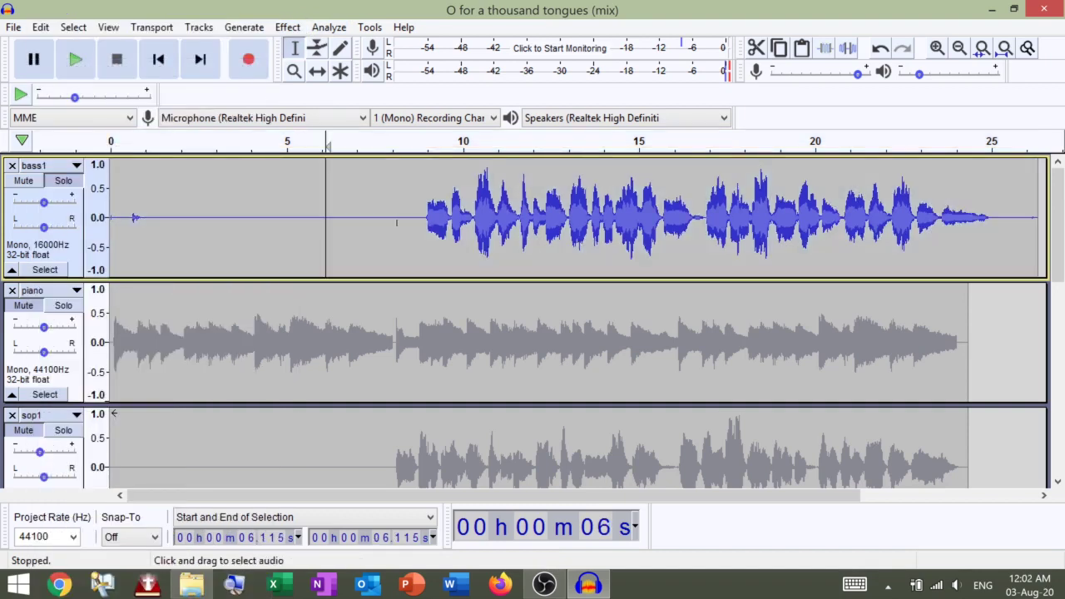
Step: Silence bass1's 0–8.8 s lead-in by amplifying it by -50 dB
left_click_drag(421, 223, 109, 223)
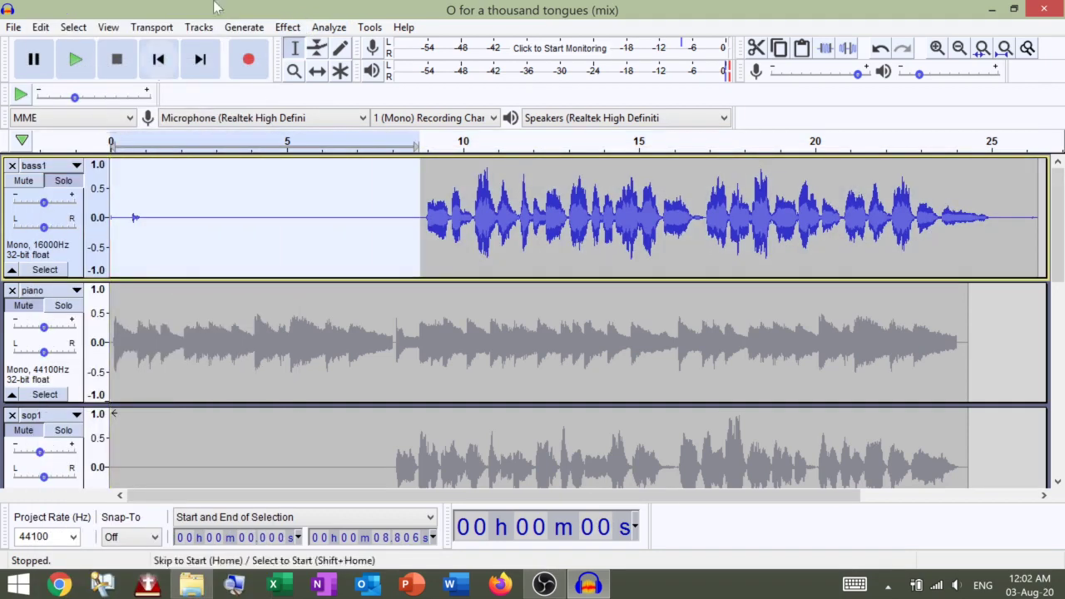
left_click(287, 28)
left_click(229, 89)
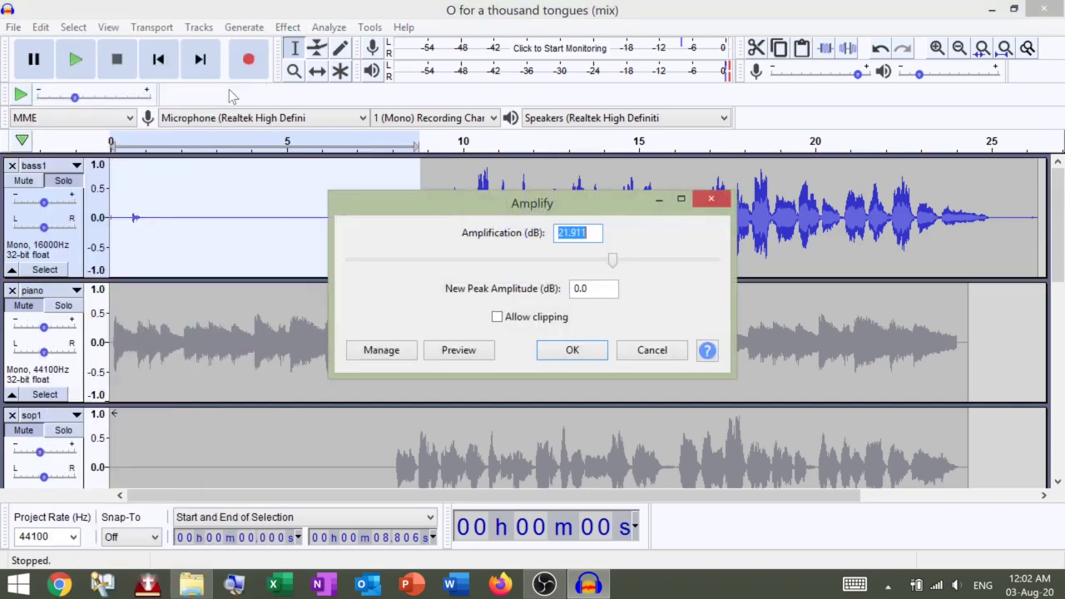
type("-50")
left_click(572, 349)
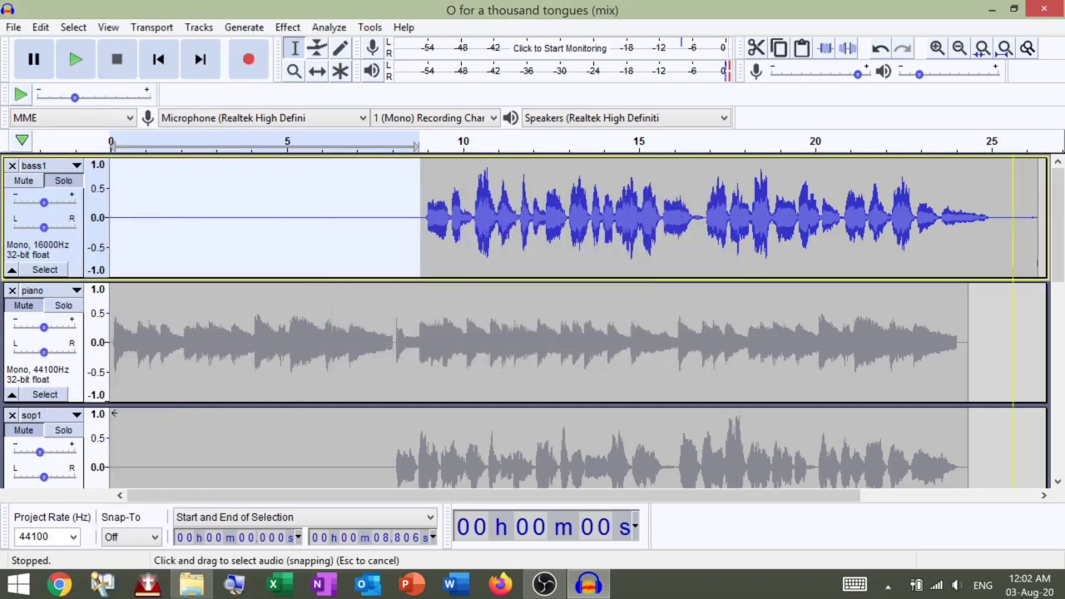
Step: Silence bass1's tail from about 25.2 s to the end with -50 dB amplification
left_click_drag(995, 220, 1046, 221)
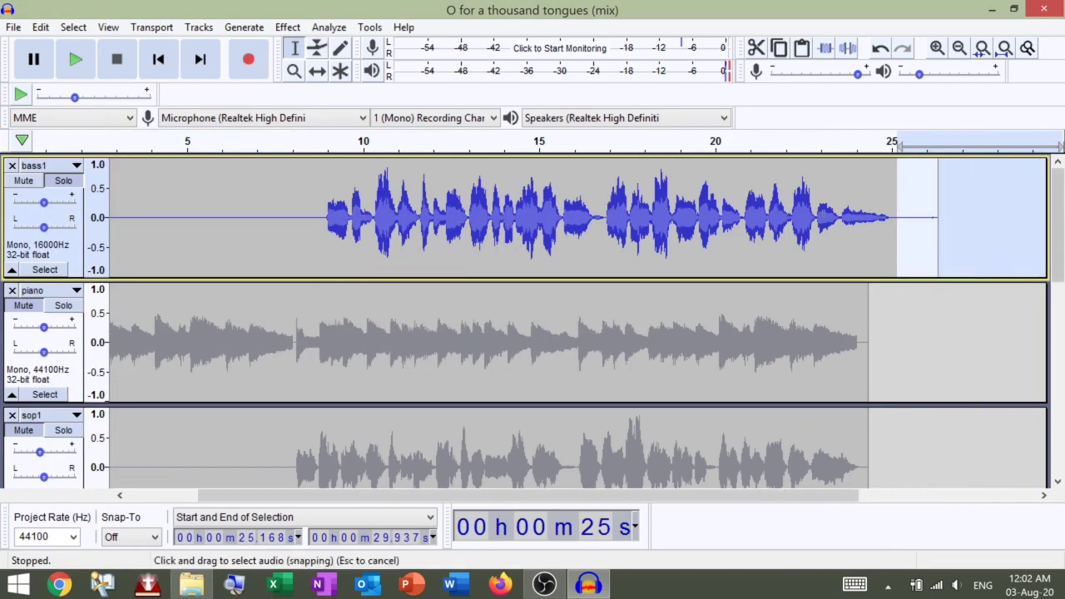
left_click(287, 27)
left_click(229, 91)
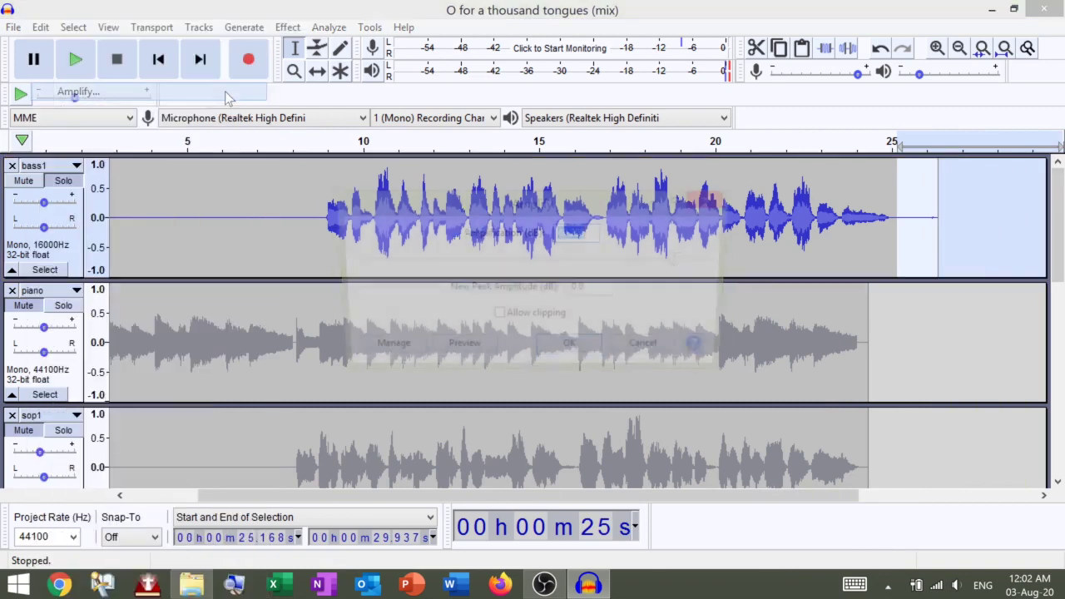
type("-50")
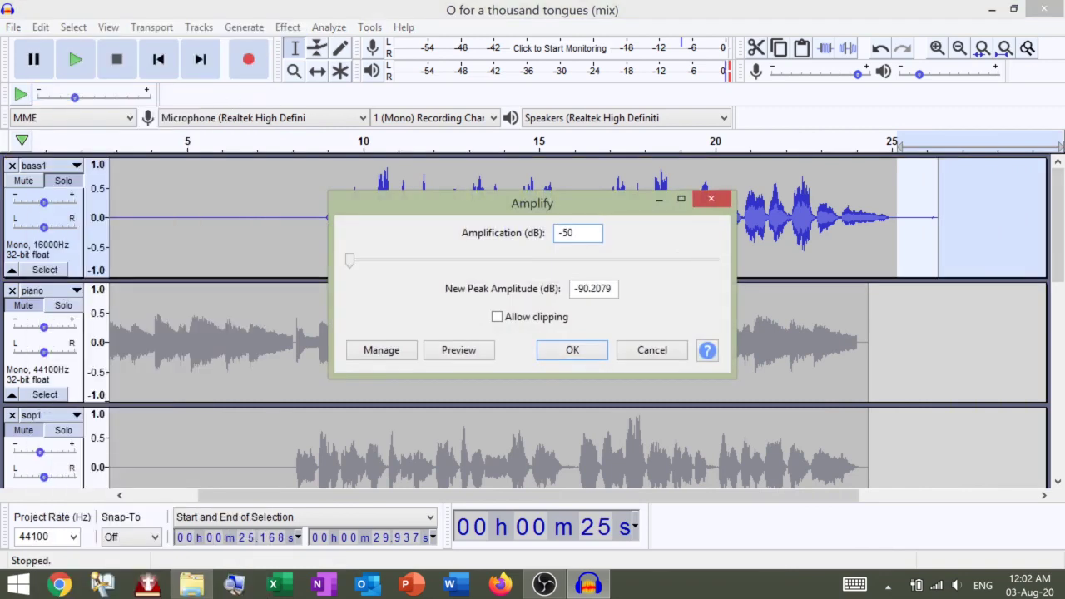
left_click(571, 350)
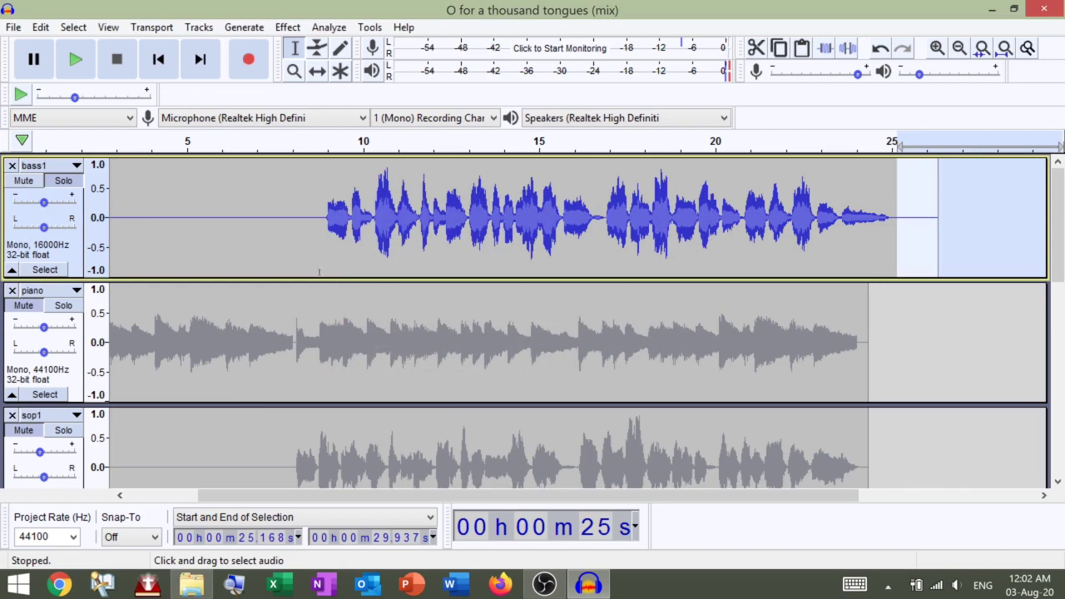
Step: Slide the bass1 clip earlier along the timeline with the Time Shift tool
left_click_drag(768, 497, 652, 499)
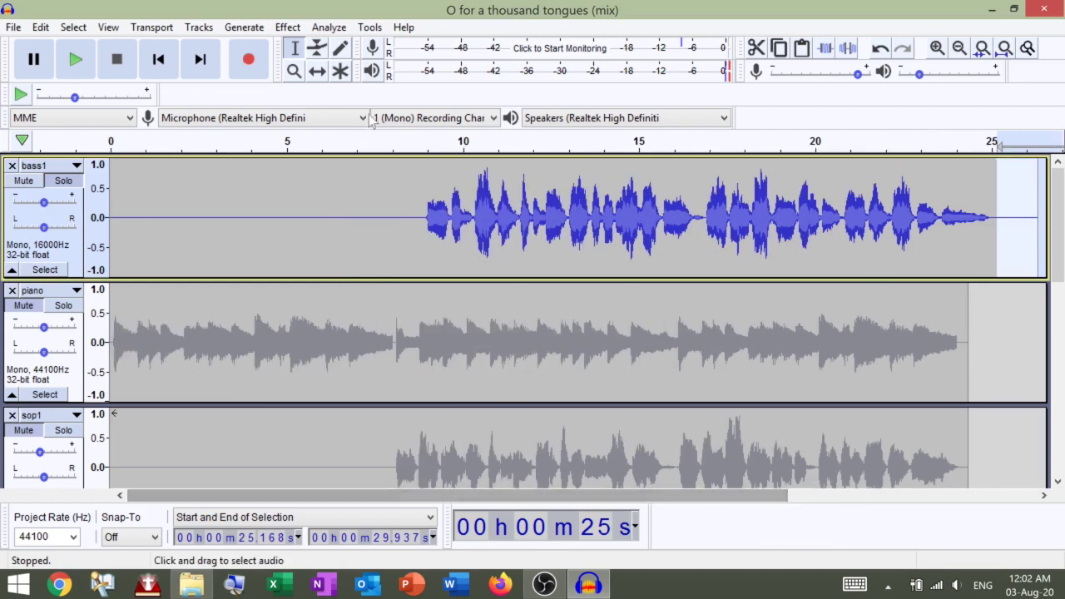
left_click(317, 71)
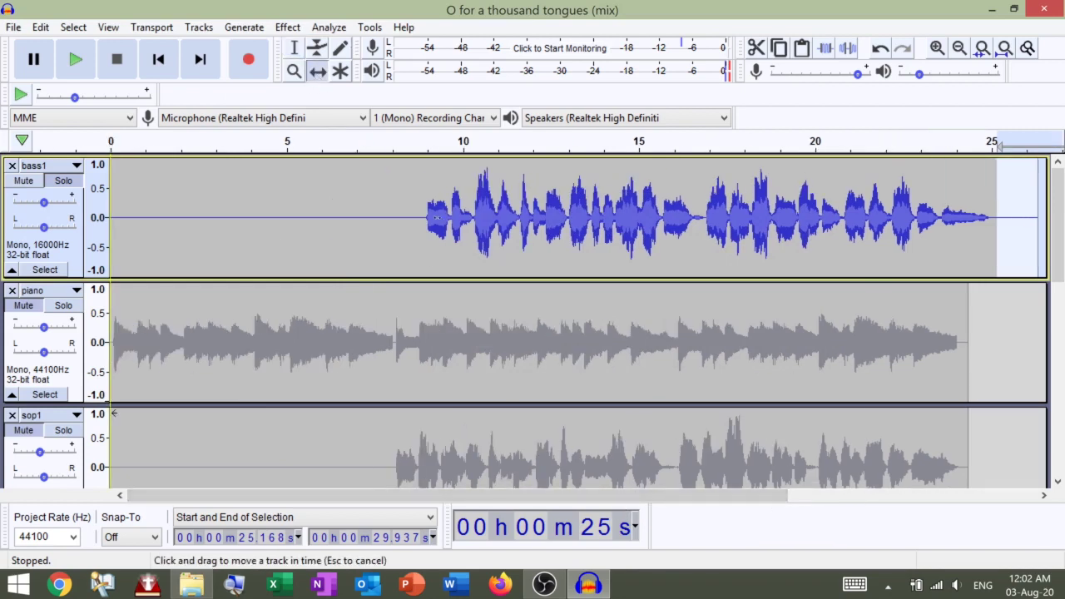
left_click_drag(582, 218, 551, 218)
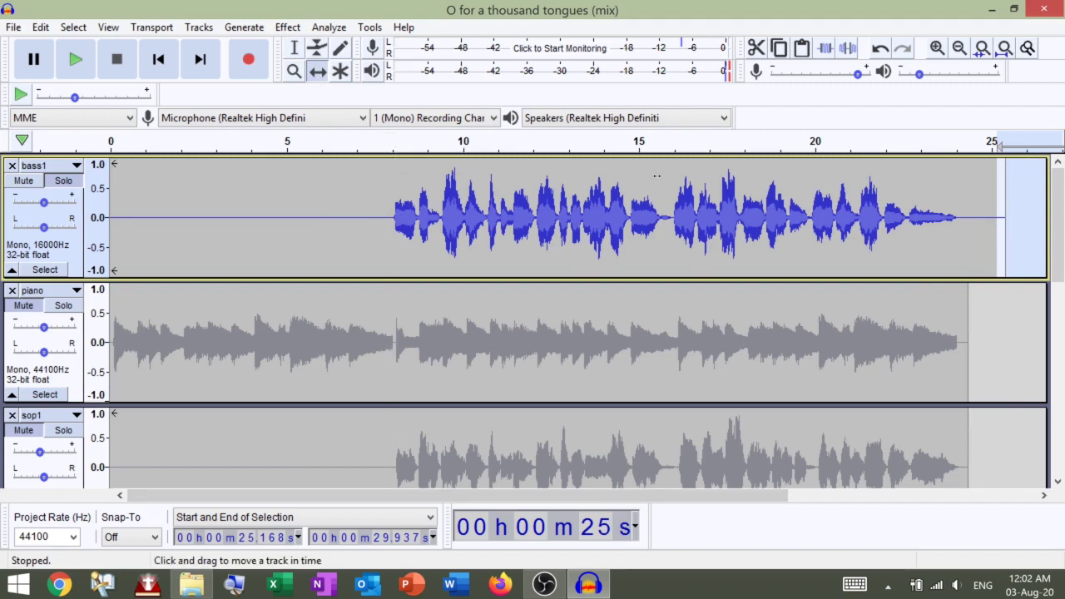
Step: Zoom in around 15.8 s and nudge bass1 slightly later to match the piano onset near 16.1 s
left_click(301, 50)
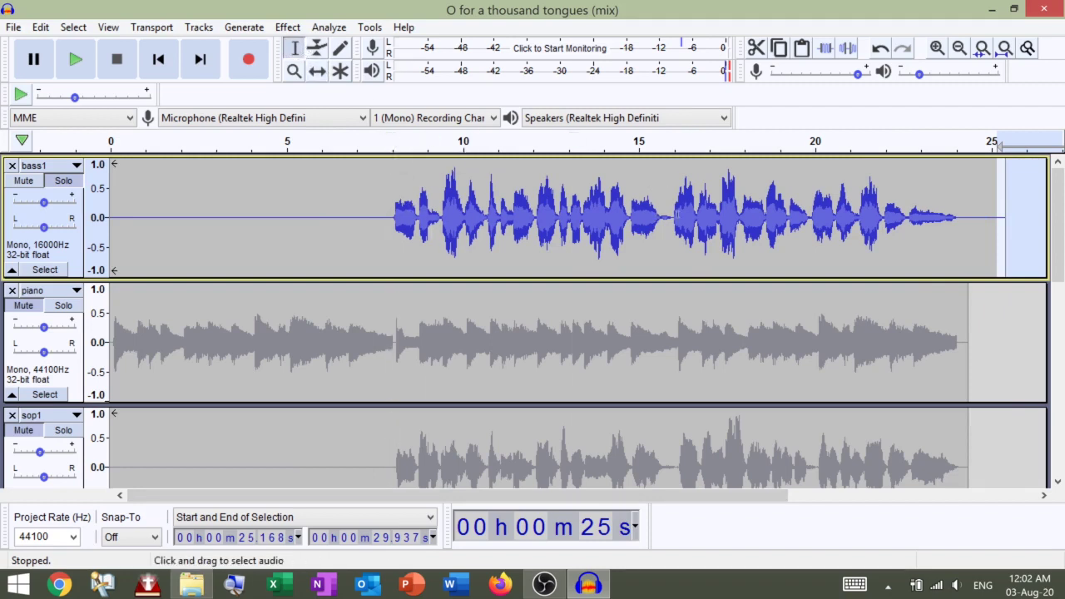
left_click(668, 206)
key("ctrl+1")
key("ctrl+1")
key("ctrl+1")
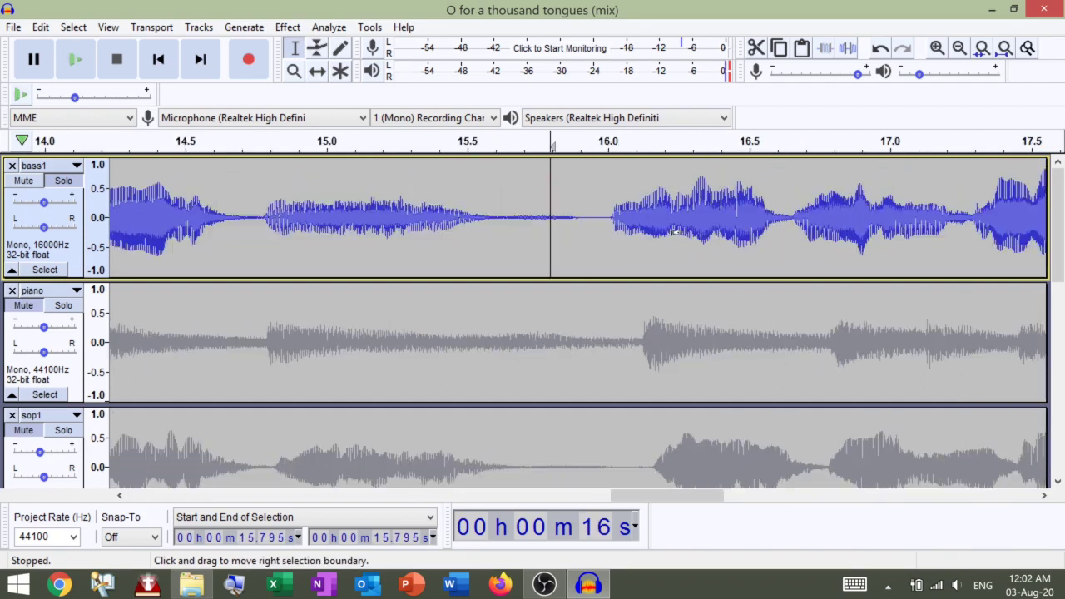
left_click_drag(646, 496, 696, 503)
left_click(317, 71)
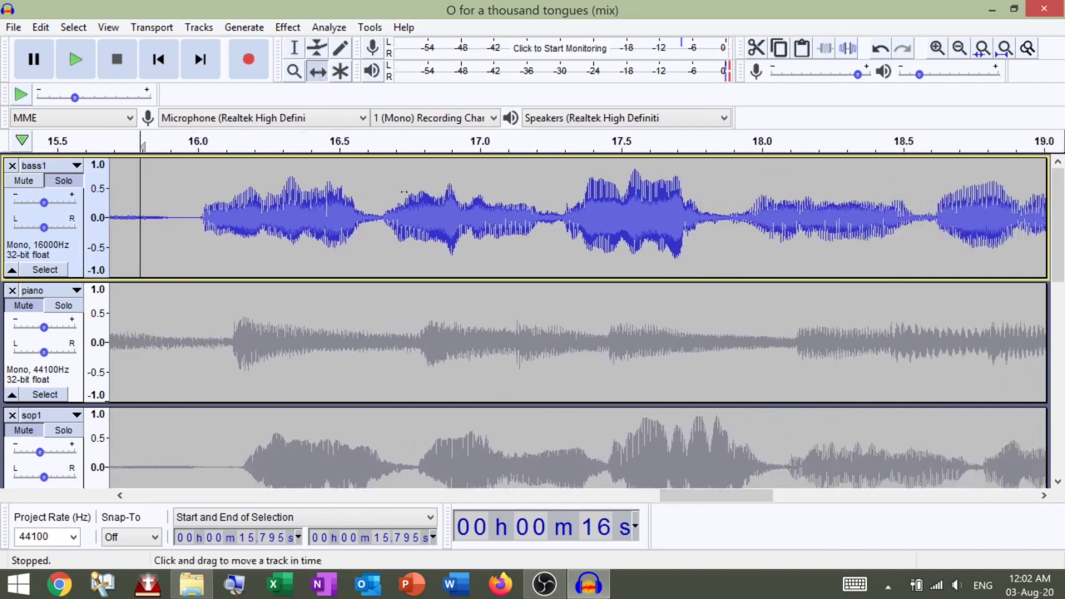
left_click_drag(412, 224, 442, 225)
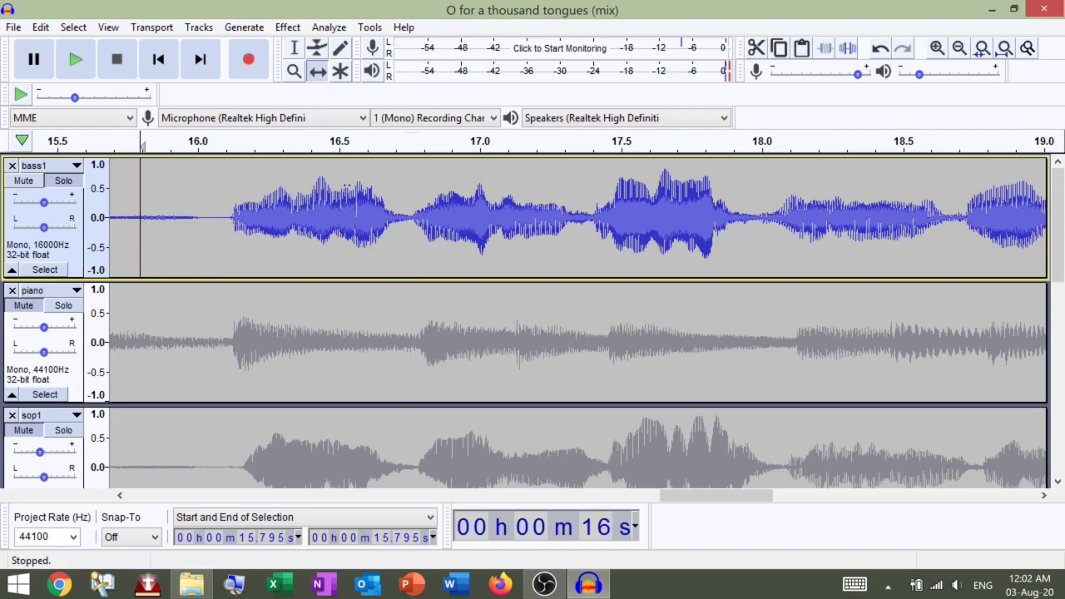
left_click(25, 318, "shift")
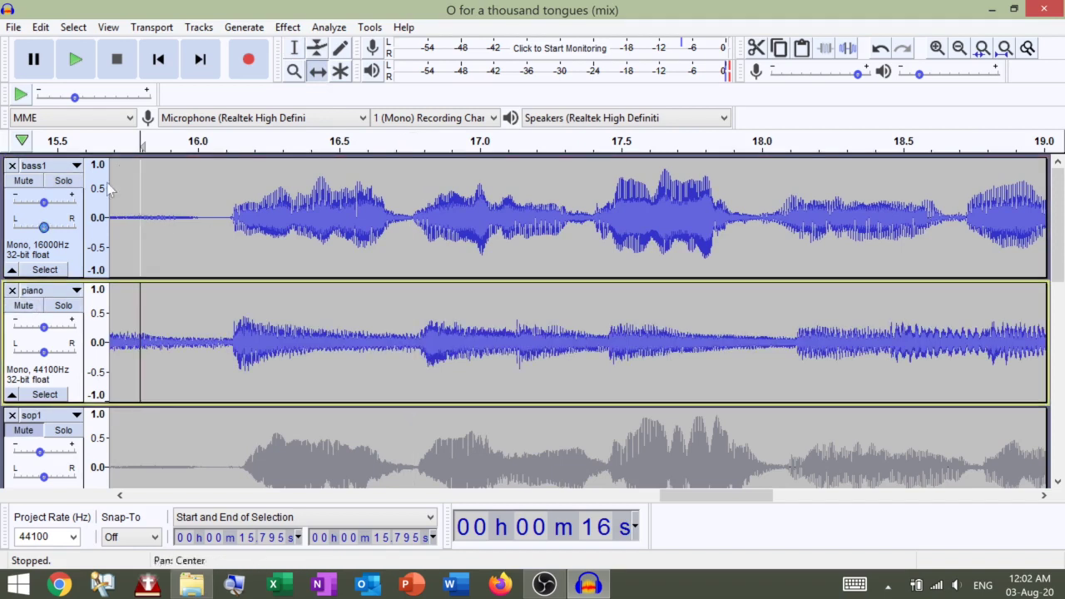
left_click(75, 58)
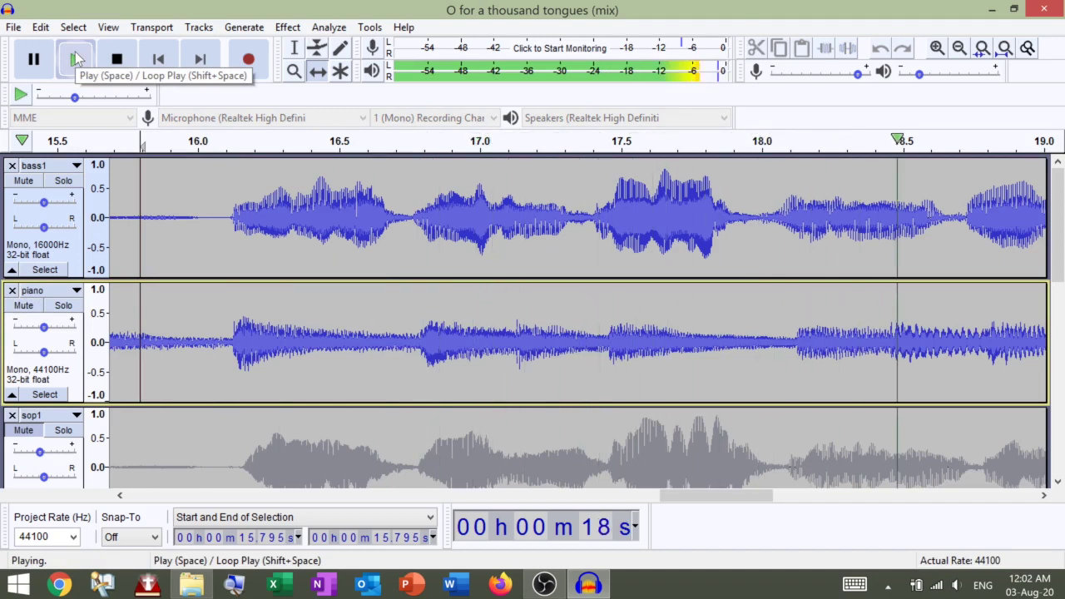
left_click(117, 60)
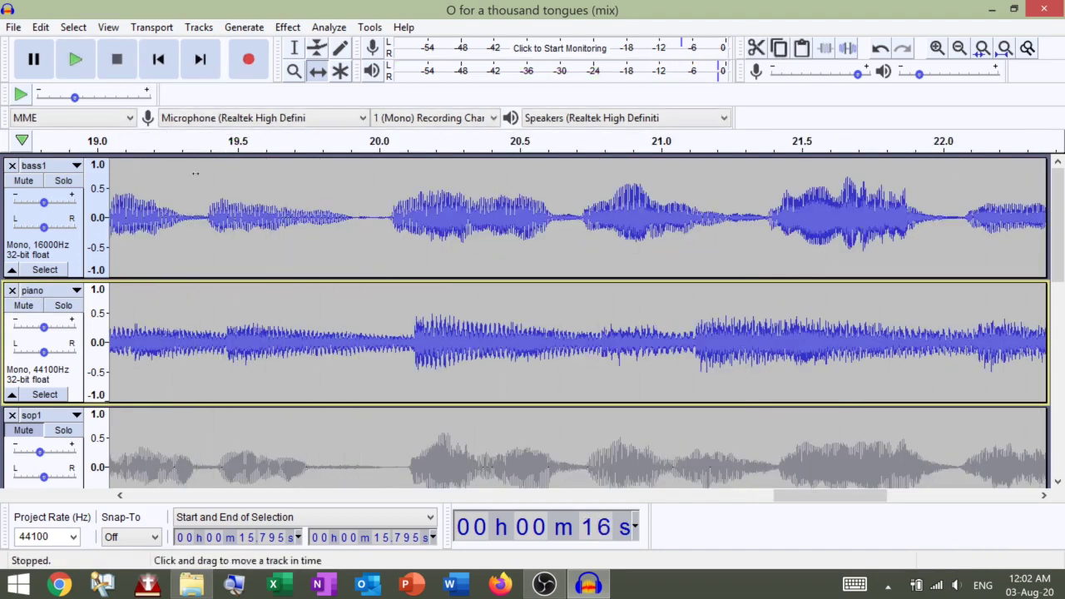
Step: Mute bass1 and move it below sop1 and bass2 to the bottom of the track list
left_click(24, 180)
left_click(50, 168)
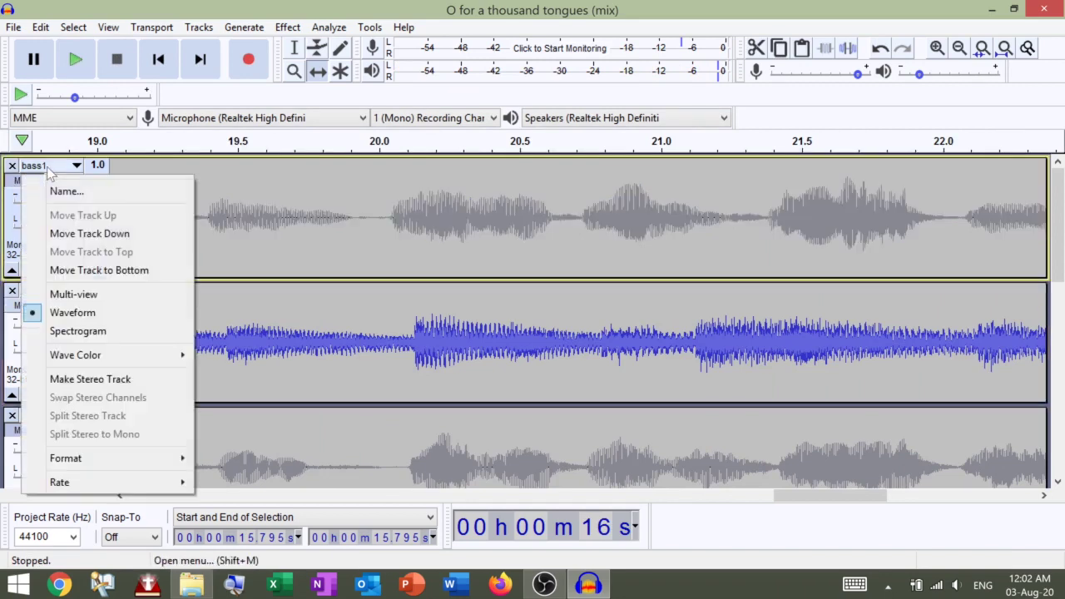
left_click(156, 270)
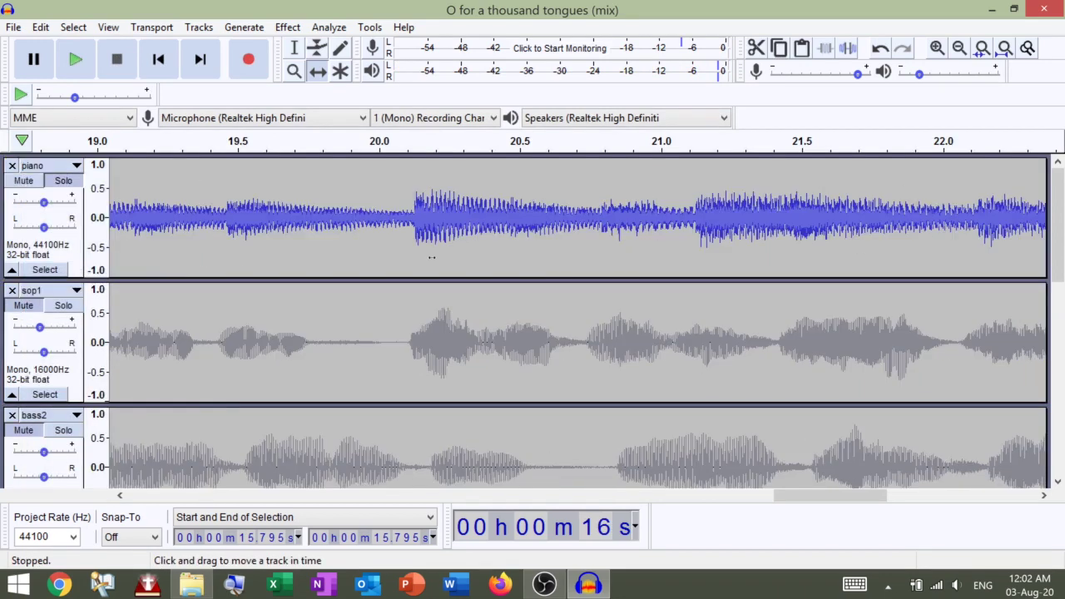